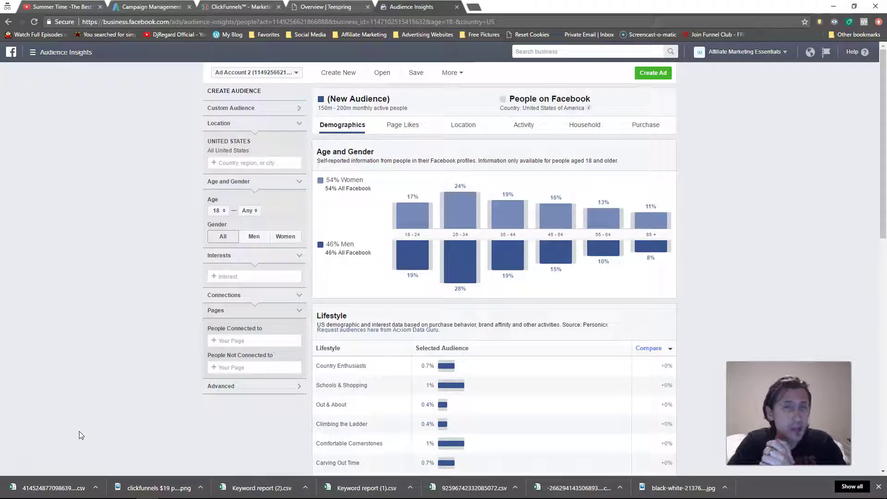
# Open the Page Likes insights for the new audience and examine the top categories and the page ranking table
pyautogui.click(417, 131)
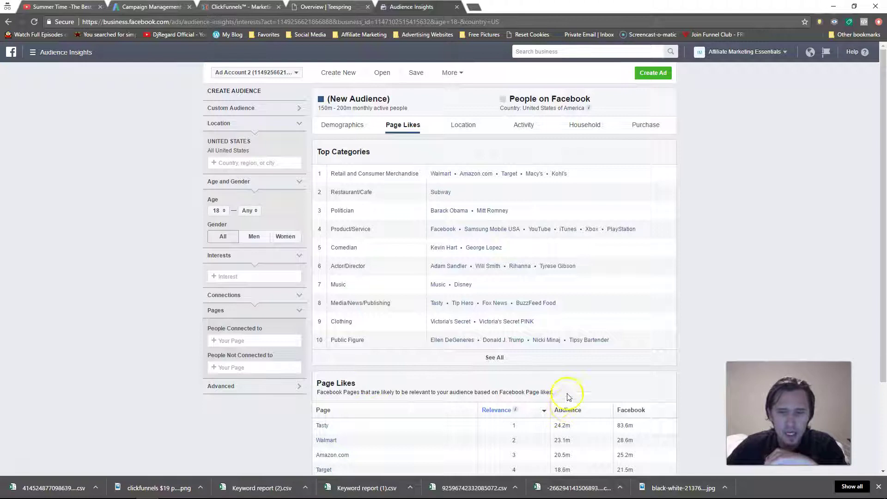
pyautogui.scroll(-3, 531, 406)
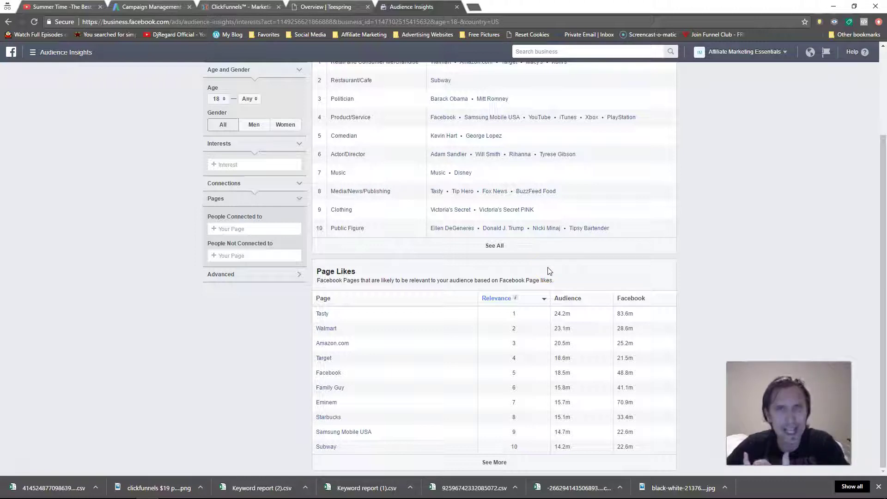
pyautogui.scroll(2, 396, 217)
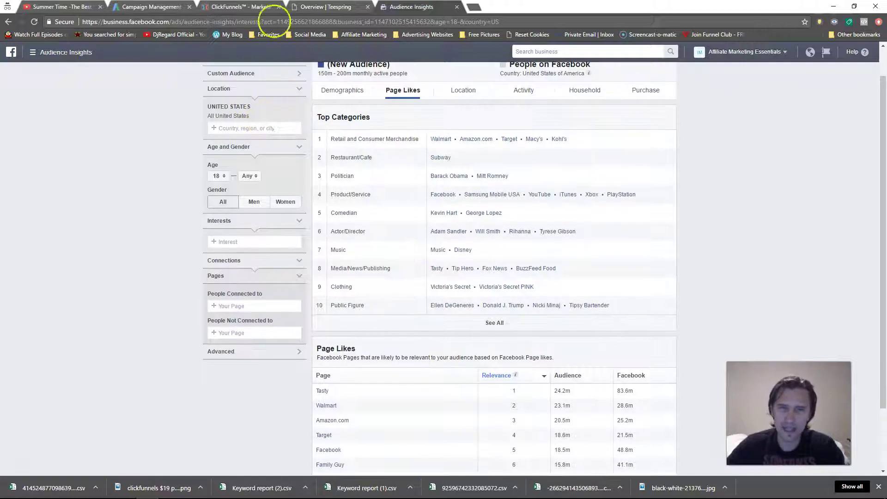
pyautogui.scroll(-2, 531, 344)
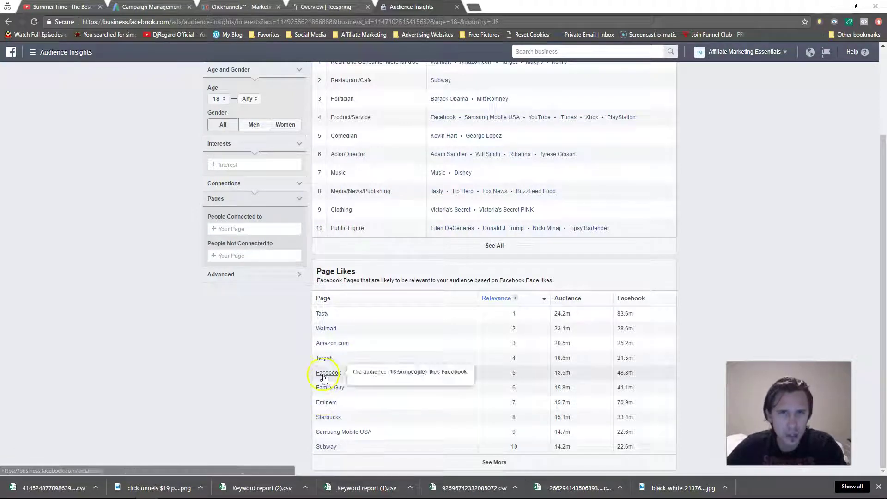
pyautogui.scroll(2, 301, 251)
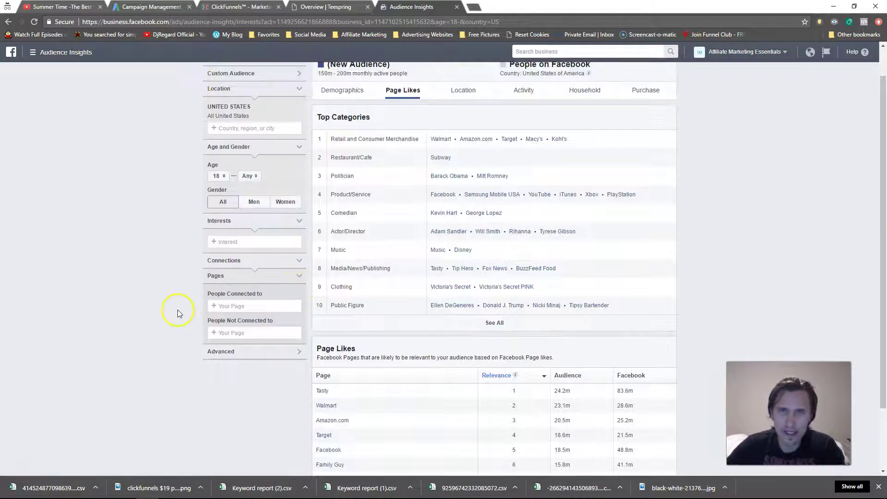
pyautogui.scroll(-2, 577, 360)
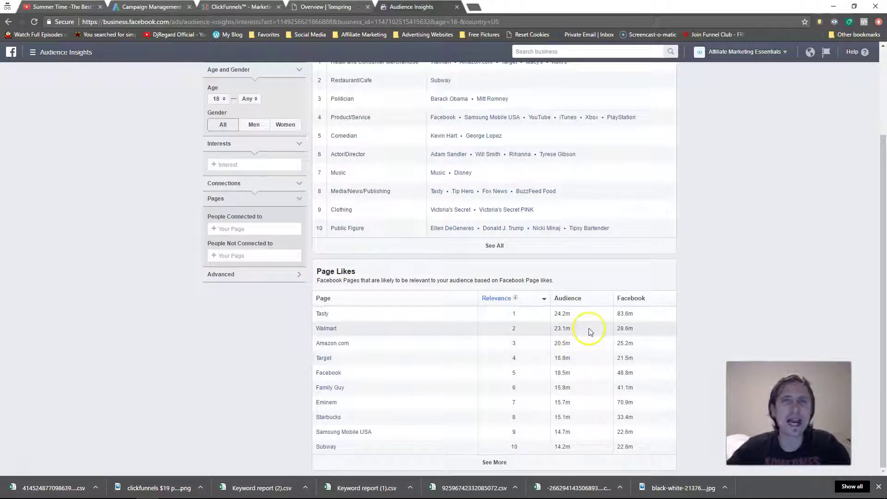
pyautogui.moveTo(325, 336)
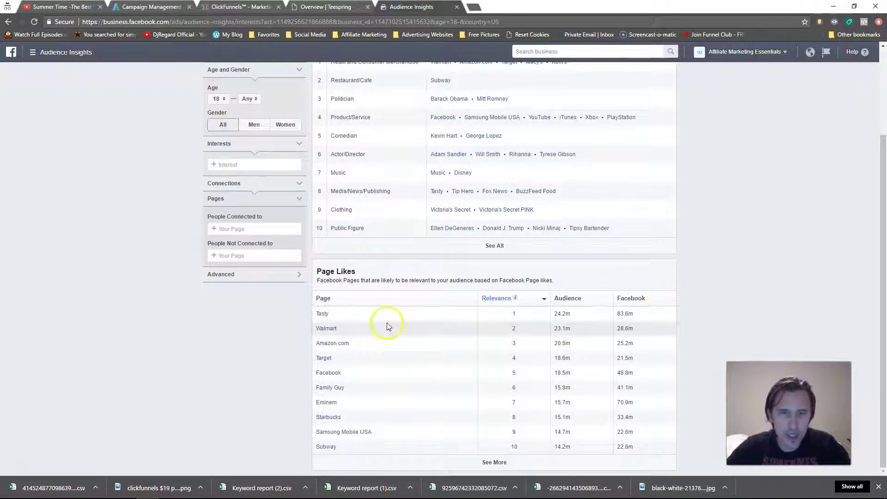
pyautogui.moveTo(321, 314)
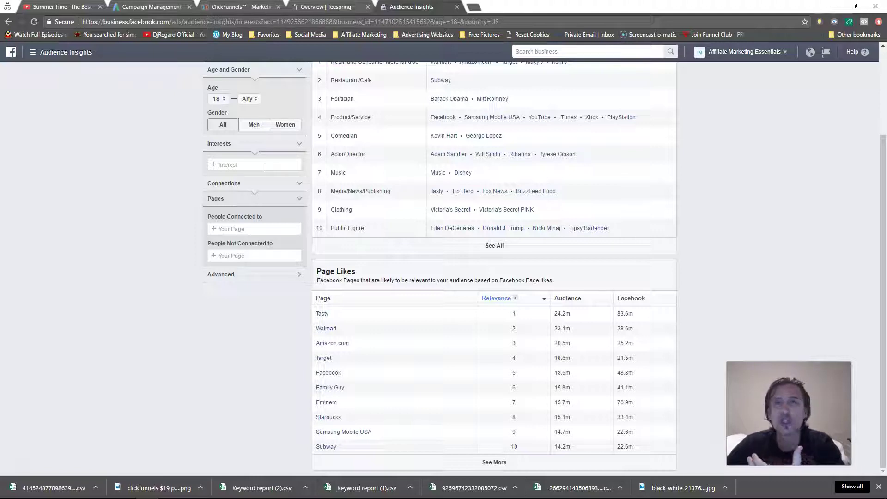
# Add Horses as an interest for the United States audience
pyautogui.click(255, 169)
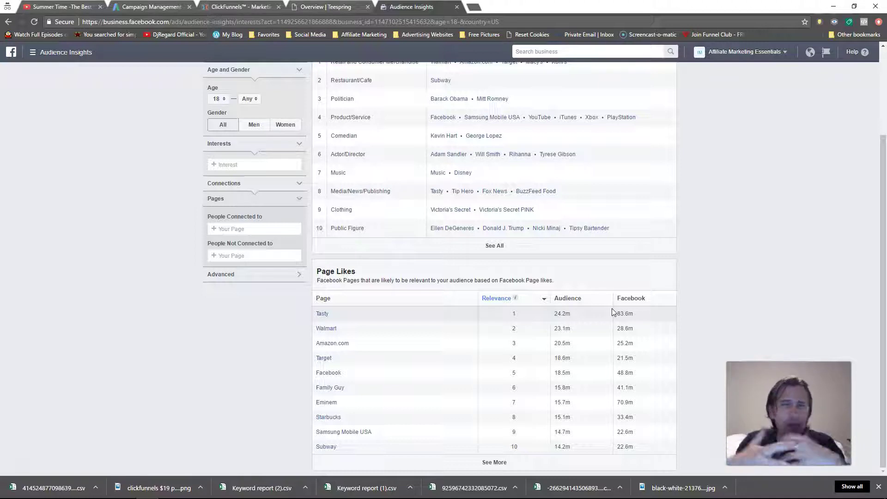
pyautogui.click(231, 165)
pyautogui.write('horses')
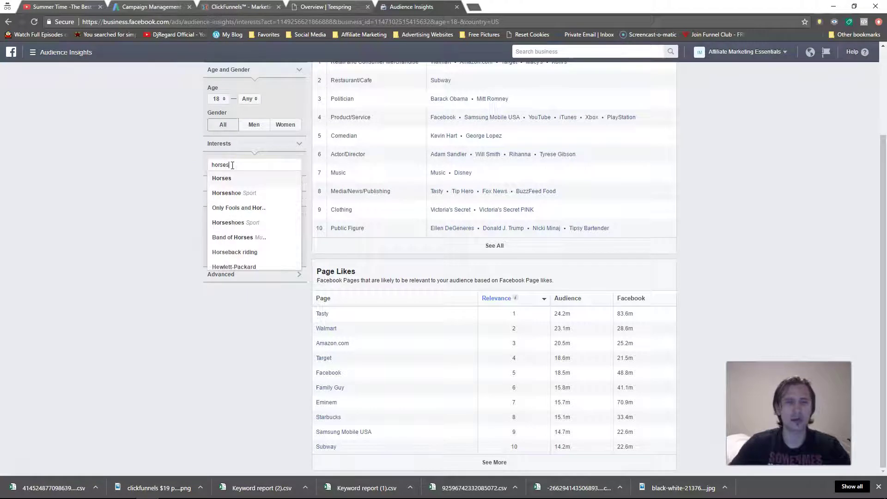
pyautogui.click(218, 180)
pyautogui.scroll(-1, 106, 304)
pyautogui.click(104, 304)
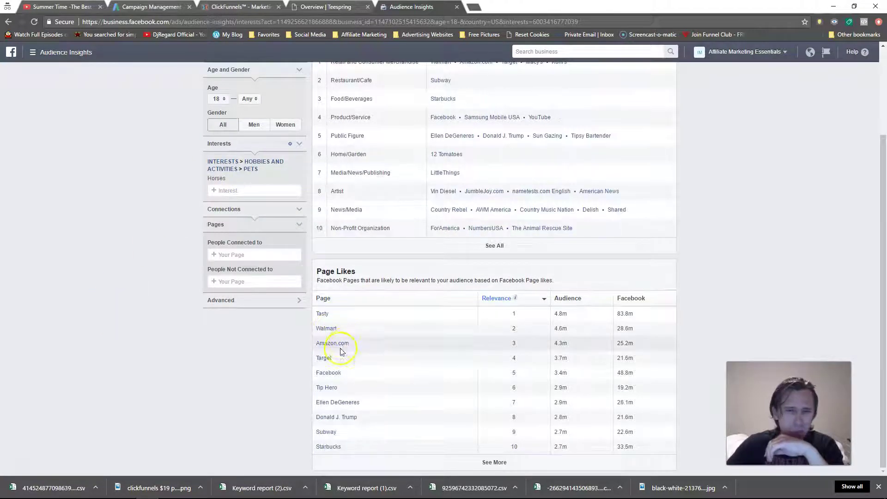
# Expand the Page Likes table to show more pages and review their relevance ranking
pyautogui.click(349, 465)
pyautogui.scroll(-4, 261, 423)
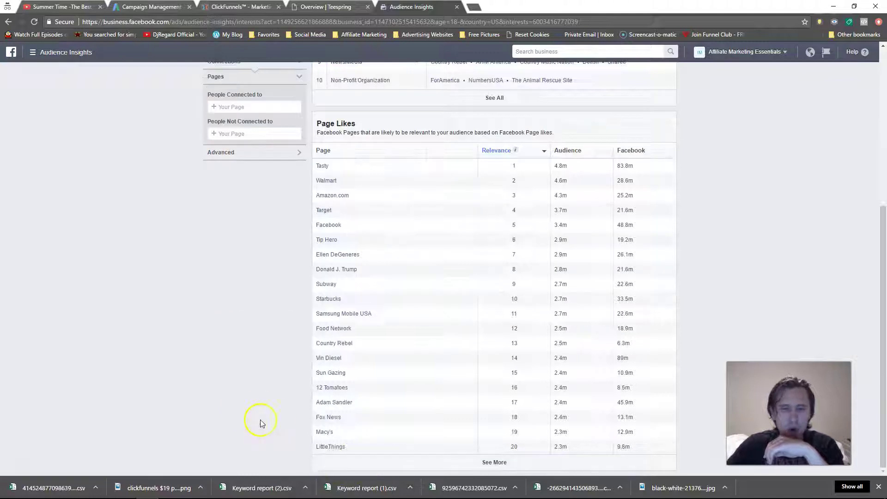
pyautogui.doubleClick(514, 165)
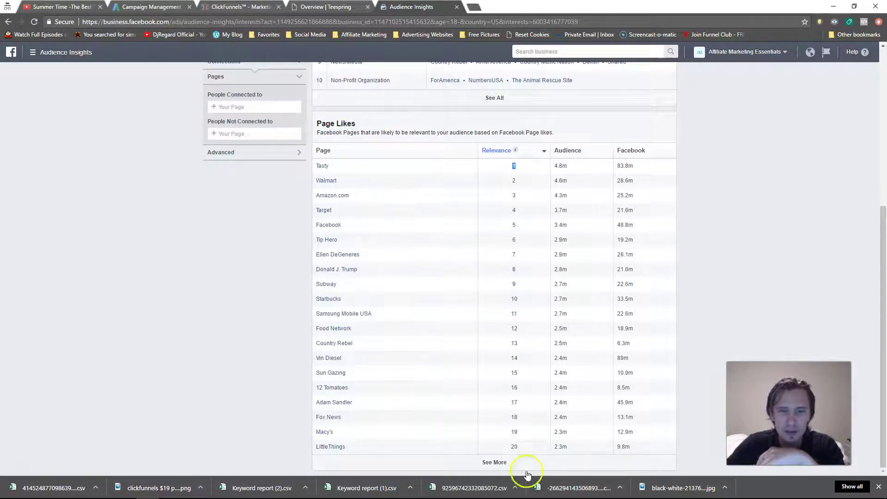
pyautogui.scroll(1, 273, 258)
pyautogui.scroll(5, 272, 257)
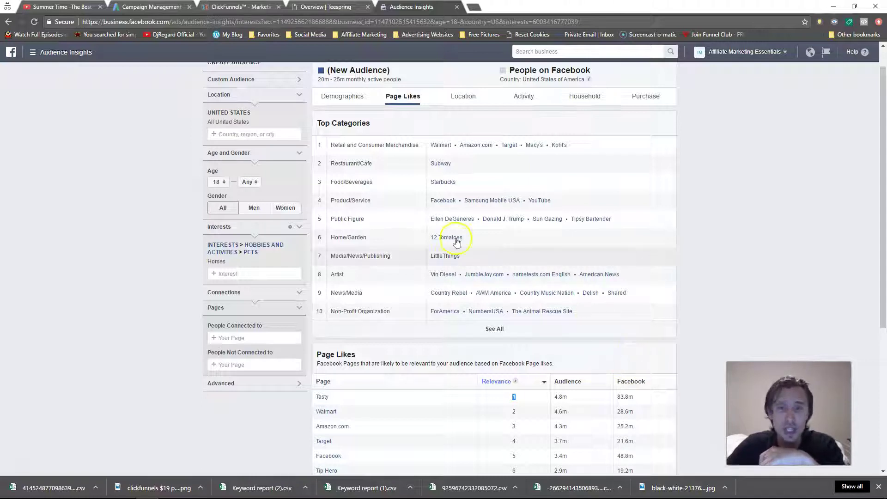
# Examine the Top Categories list and compare the relevance ranks of Tasty and Target in the Page Likes table
pyautogui.moveTo(358, 145); pyautogui.dragTo(598, 311)
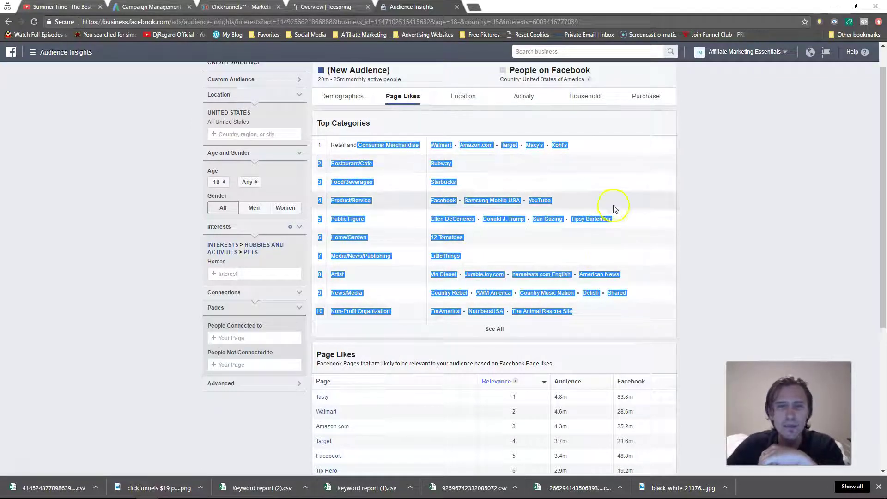
pyautogui.click(710, 193)
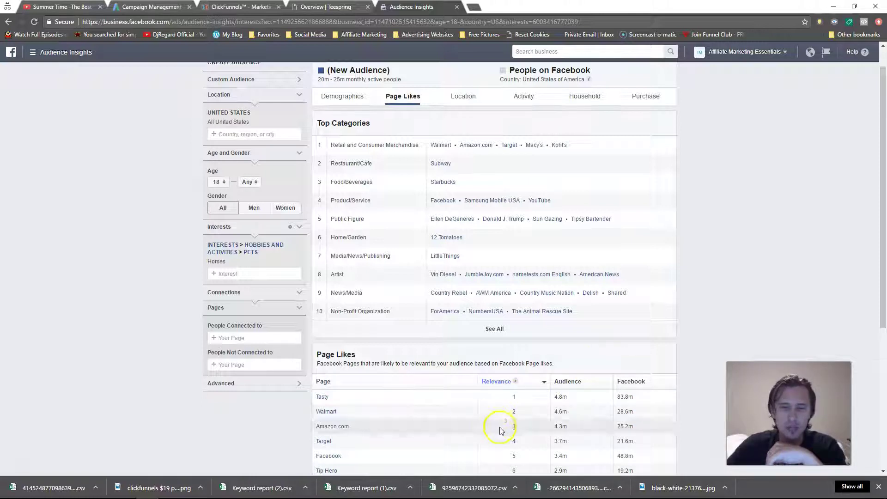
pyautogui.moveTo(518, 396); pyautogui.dragTo(508, 394)
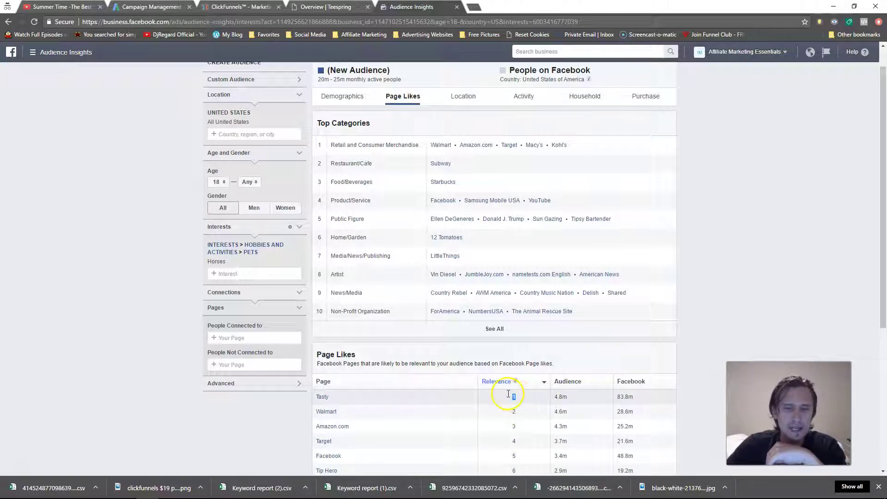
pyautogui.click(511, 439)
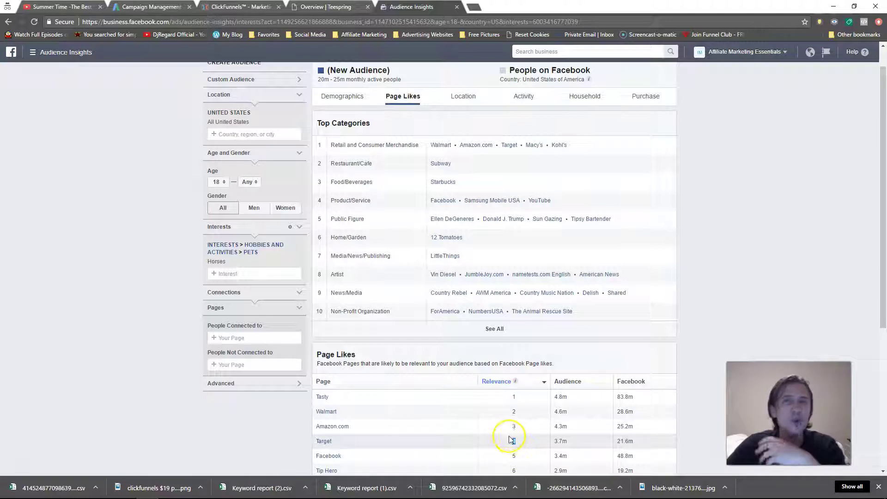
pyautogui.moveTo(522, 398); pyautogui.dragTo(510, 398)
pyautogui.moveTo(525, 442); pyautogui.dragTo(510, 441)
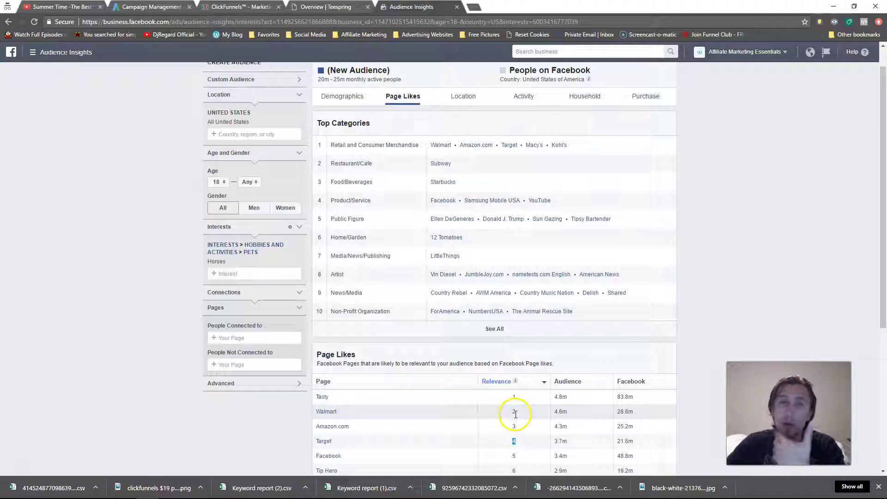
pyautogui.moveTo(517, 398); pyautogui.dragTo(503, 397)
pyautogui.moveTo(518, 442); pyautogui.dragTo(501, 445)
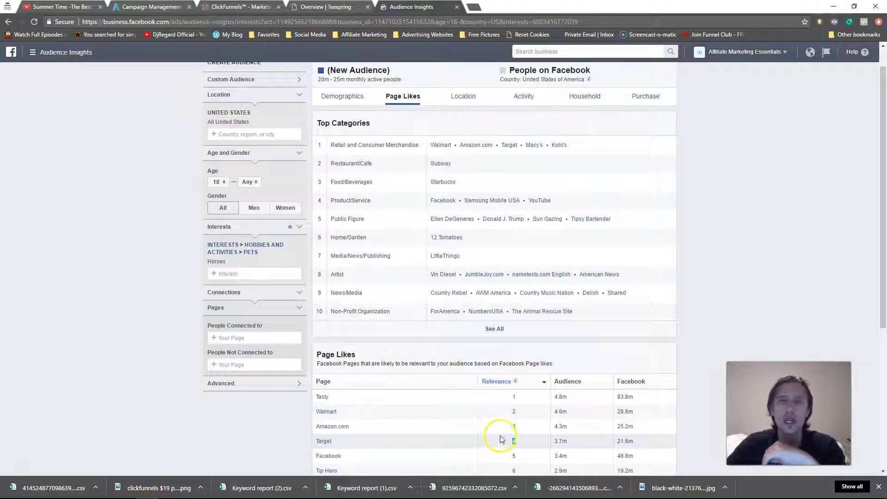
pyautogui.moveTo(516, 394); pyautogui.dragTo(510, 396)
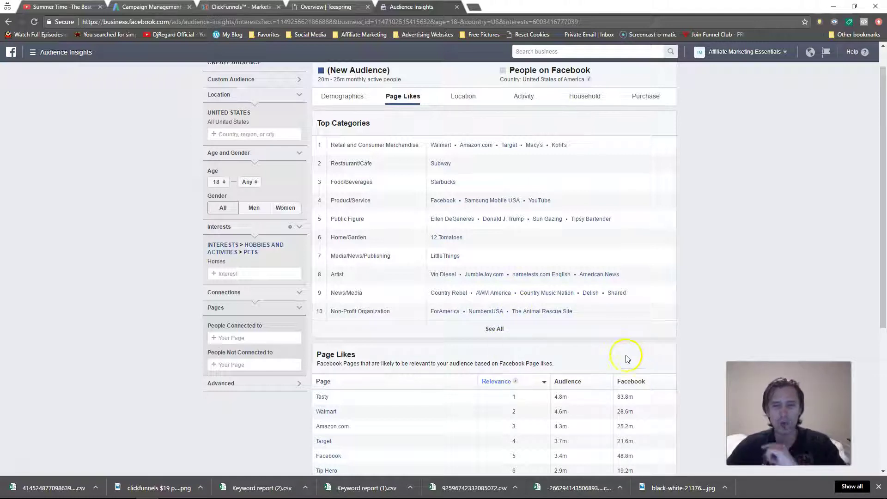
# Check the Tasty row in the Page Likes table and sort the table by Audience
pyautogui.scroll(-3, 417, 358)
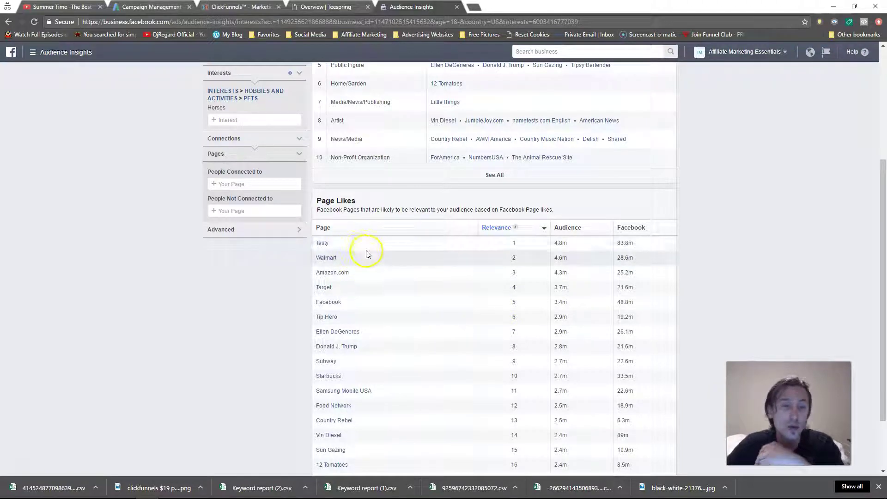
pyautogui.doubleClick(319, 243)
pyautogui.click(229, 316)
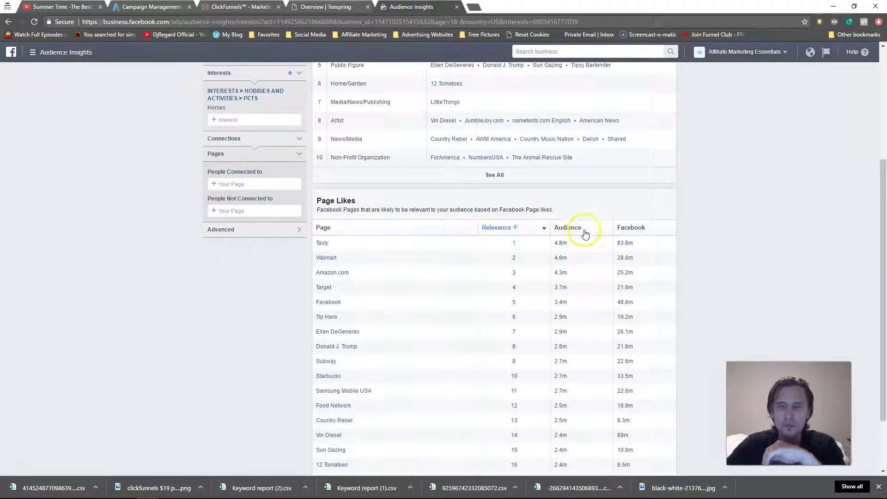
pyautogui.moveTo(568, 243); pyautogui.dragTo(556, 245)
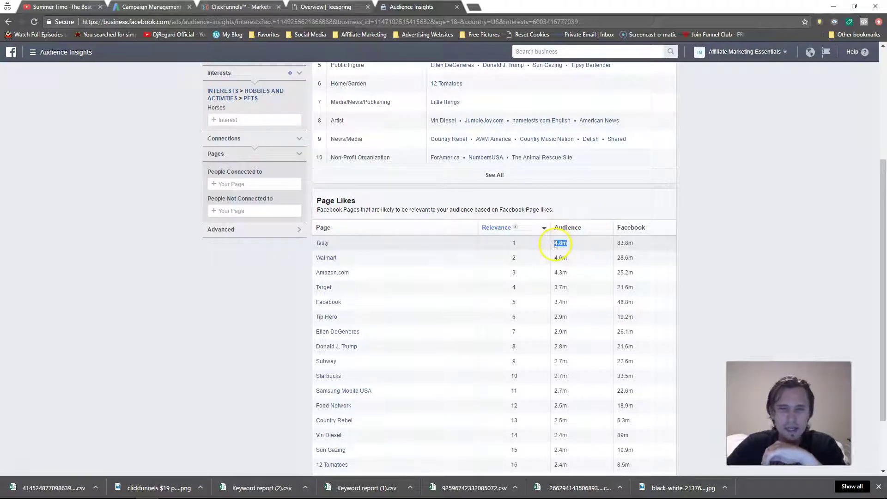
pyautogui.click(585, 235)
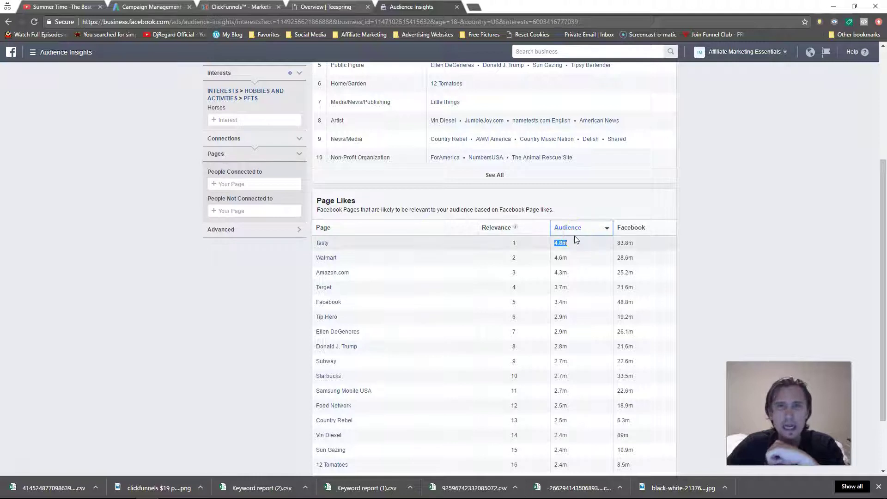
# Review the Horses interest and compare Tasty's Audience figure with its Facebook figure
pyautogui.scroll(4, 469, 233)
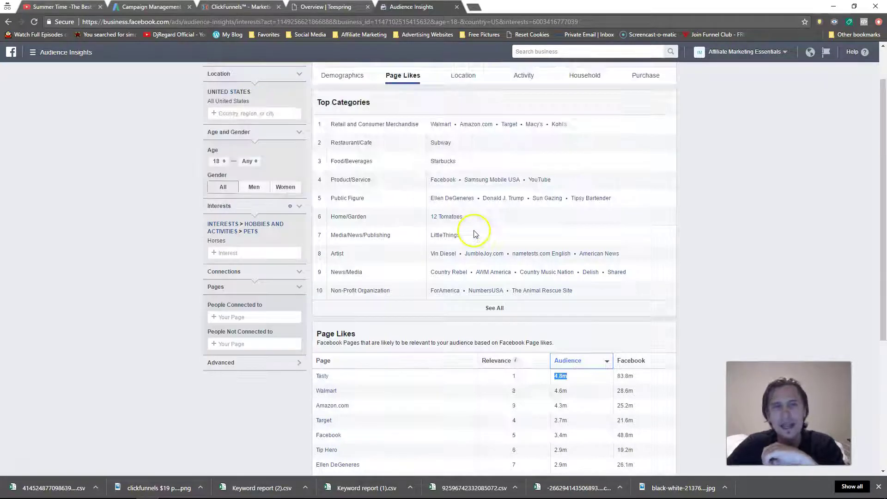
pyautogui.click(209, 291)
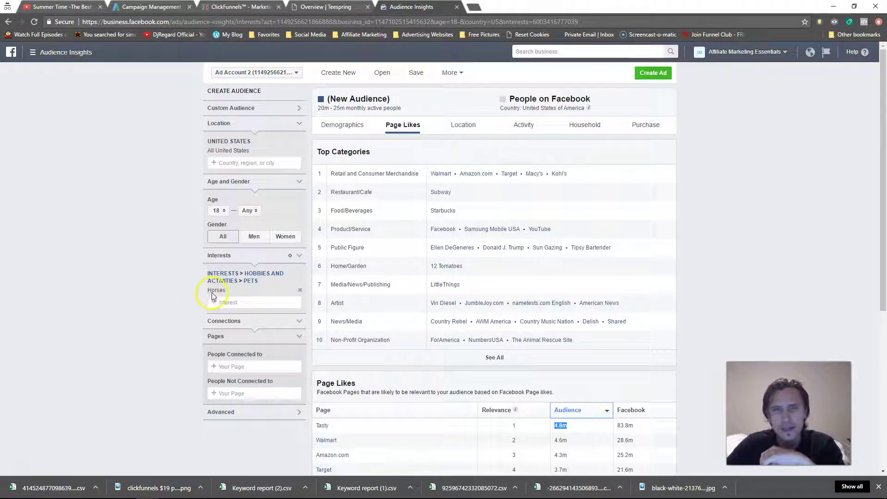
pyautogui.scroll(-2, 574, 417)
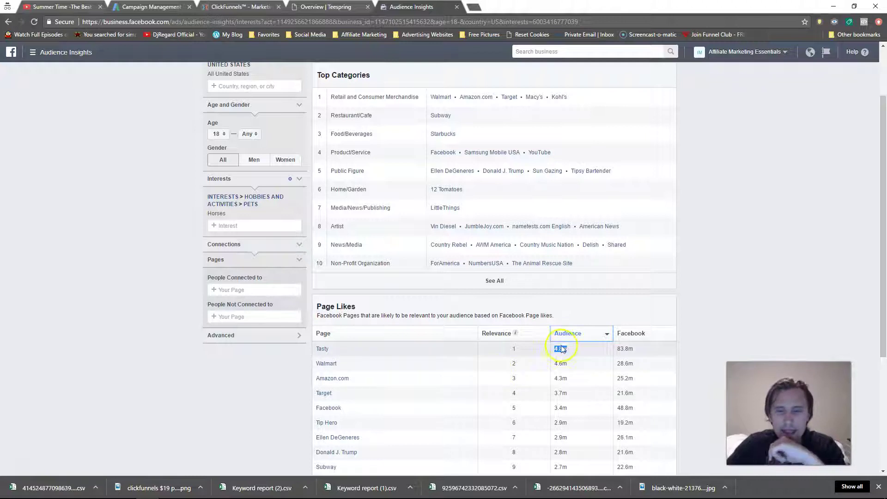
pyautogui.click(556, 351)
pyautogui.doubleClick(627, 348)
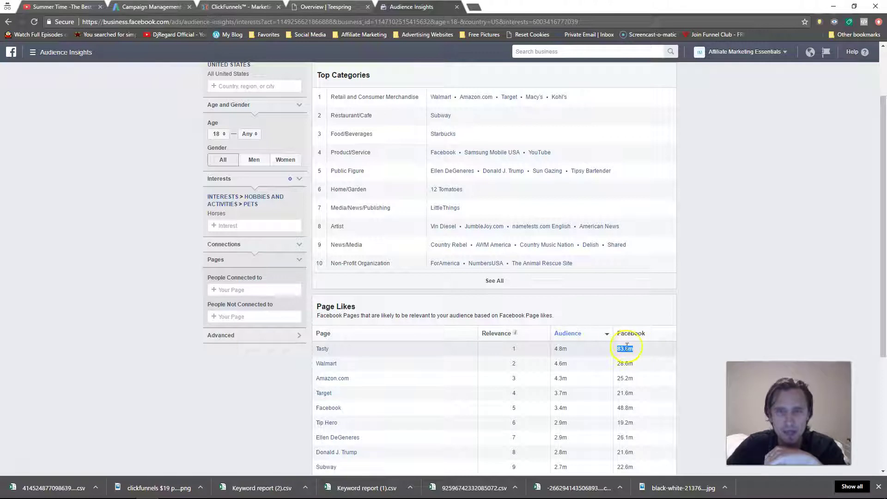
# Switch to Calculator and divide 4.8 by 83.8 to get Tasty's audience share
pyautogui.click(102, 489)
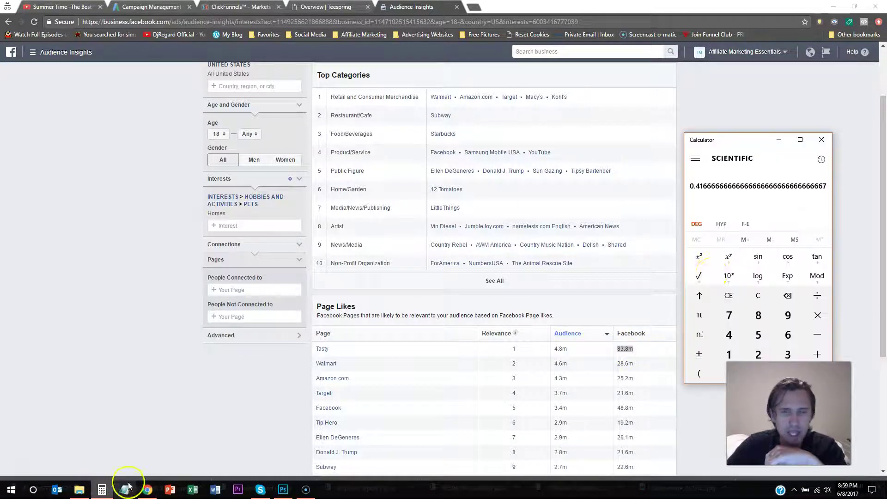
pyautogui.write('4.8/83.8')
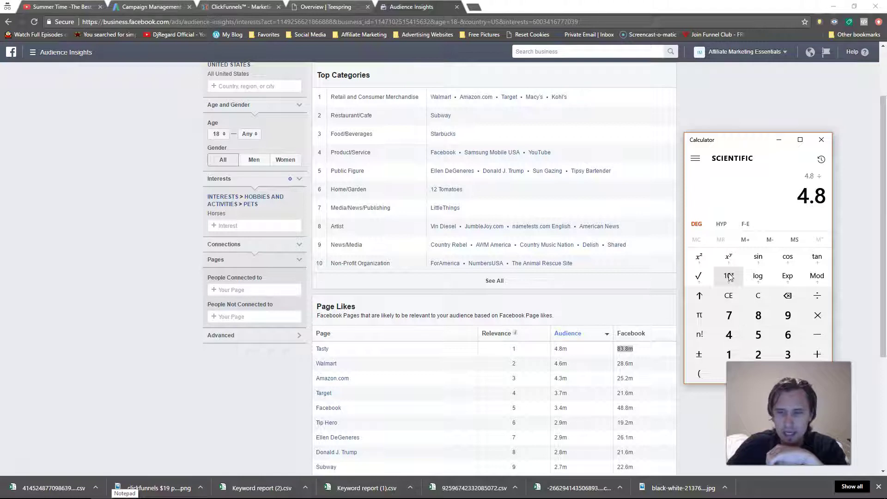
pyautogui.press('Return')
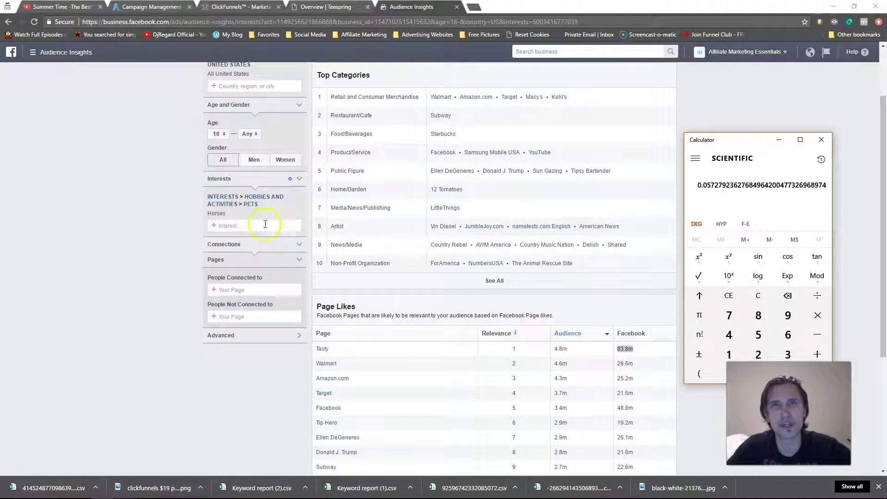
# Return to Audience Insights and compare Tasty's Audience figure with those of the pages listed below it
pyautogui.moveTo(567, 349); pyautogui.dragTo(555, 349)
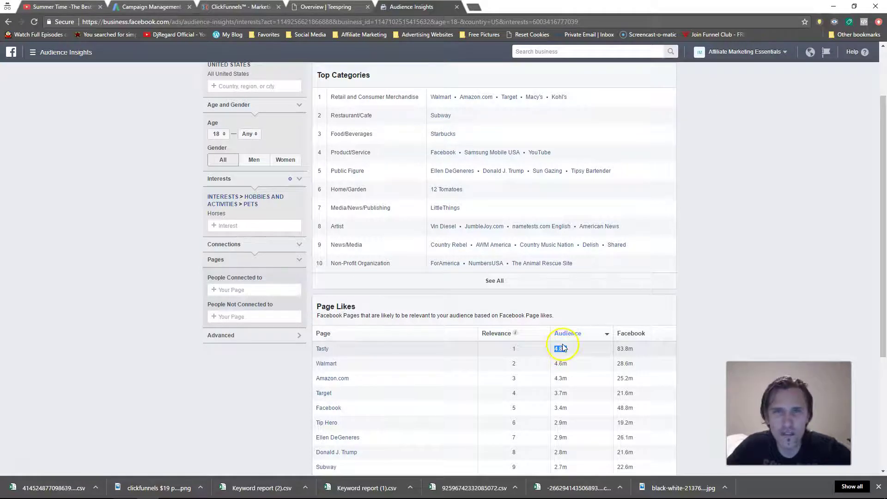
pyautogui.moveTo(559, 361); pyautogui.dragTo(557, 472)
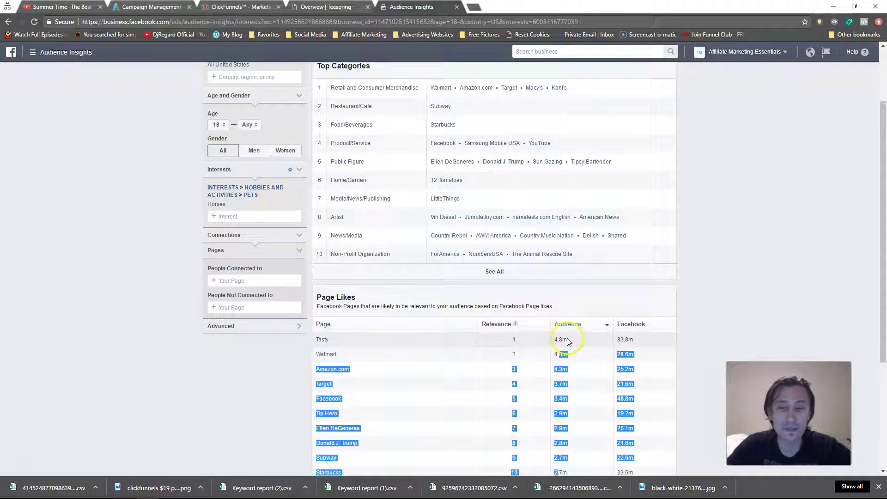
pyautogui.moveTo(568, 341); pyautogui.dragTo(549, 340)
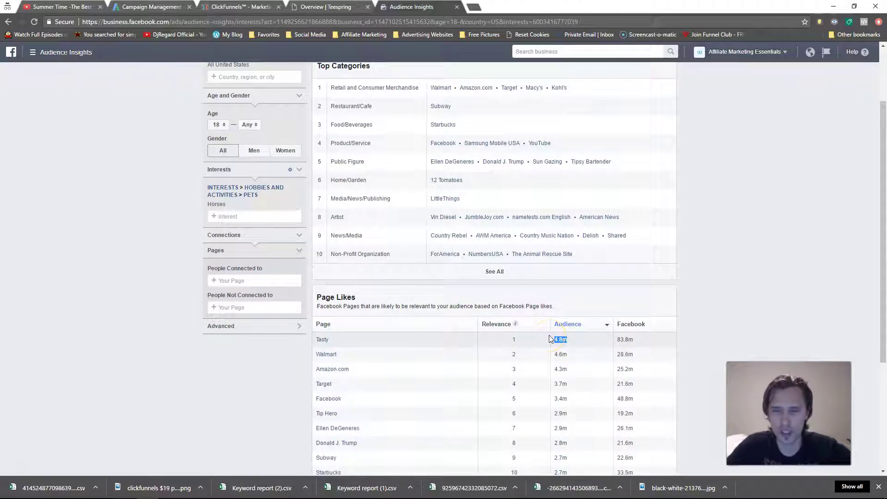
# Open Power Editor in a new browser tab, switch to it and dismiss the notice about upcoming changes
pyautogui.scroll(2, 344, 237)
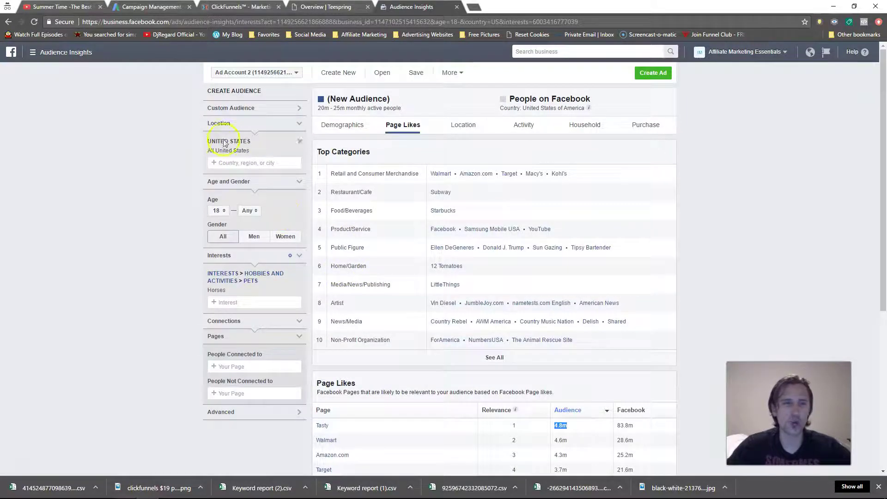
pyautogui.click(33, 52)
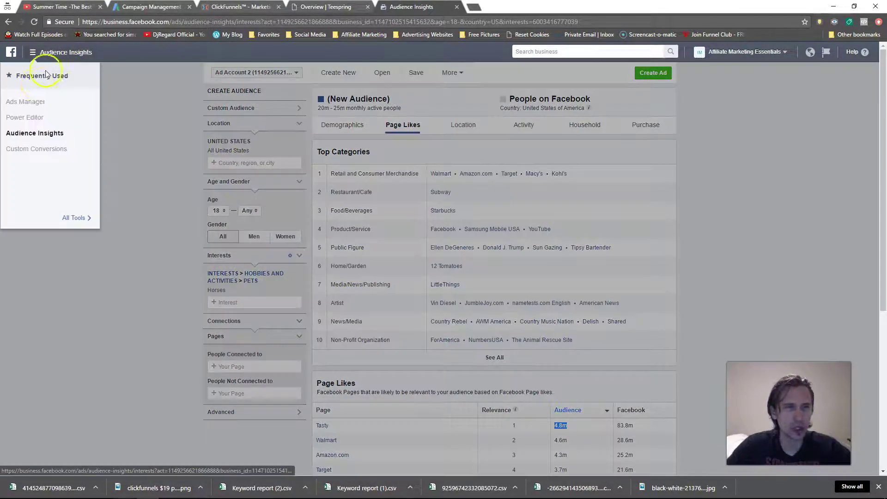
pyautogui.rightClick(29, 120)
pyautogui.click(50, 124)
pyautogui.click(157, 197)
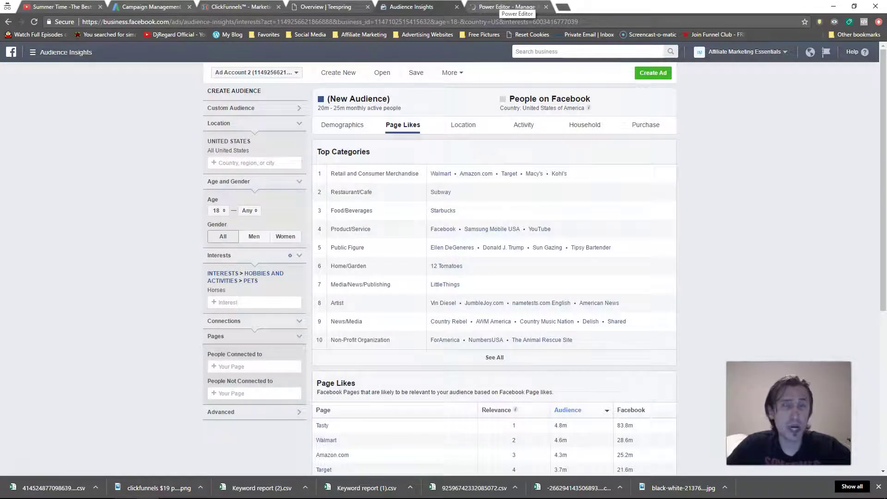
pyautogui.click(501, 5)
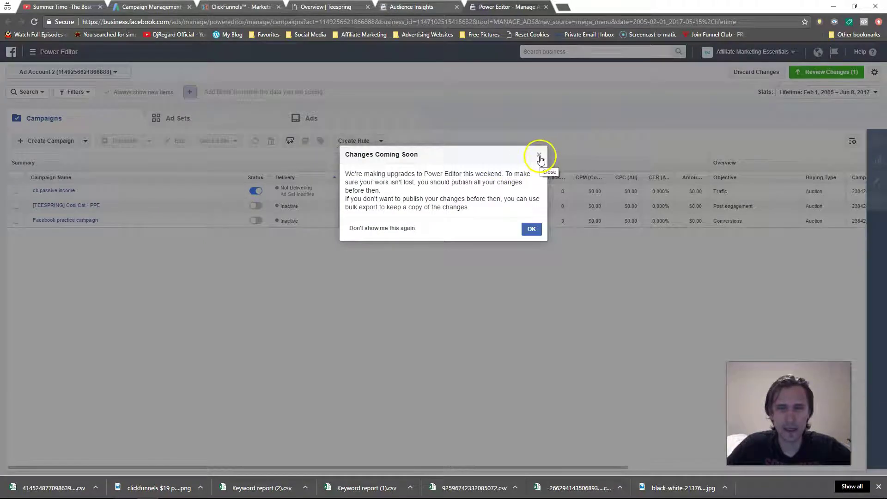
pyautogui.click(539, 156)
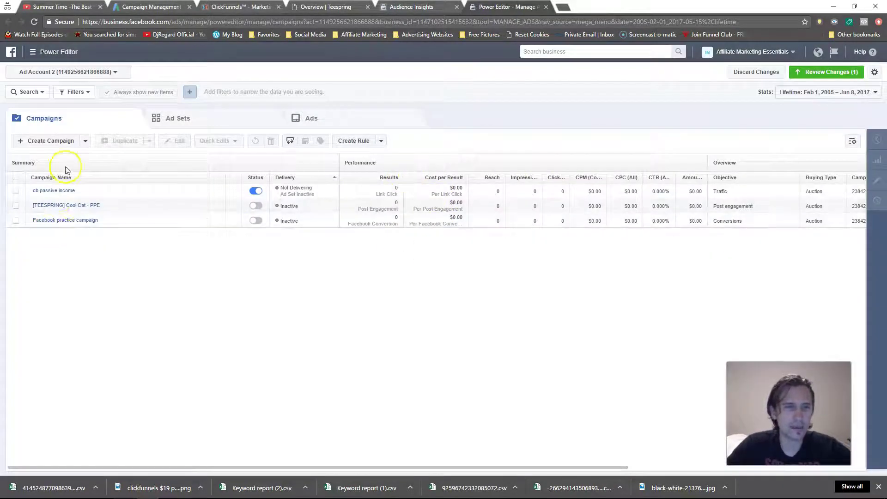
# Open the CA, US - 18+ ad set of the cb passive income campaign for editing
pyautogui.click(55, 191)
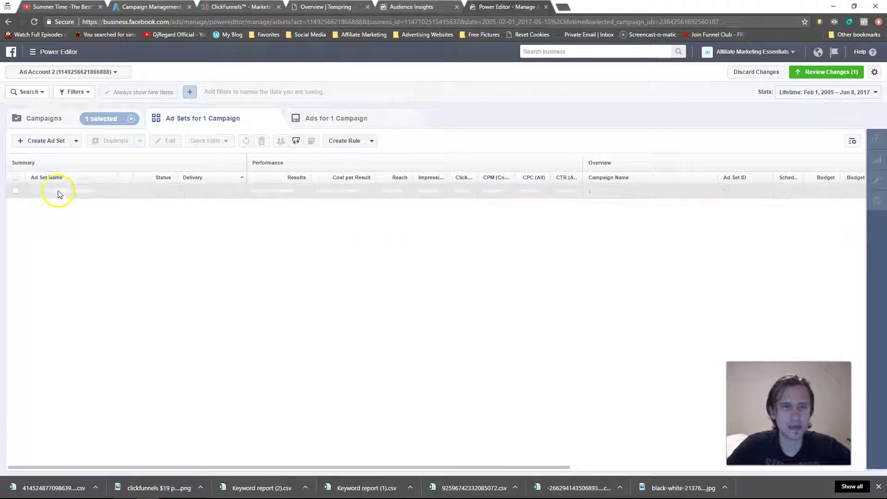
pyautogui.click(113, 190)
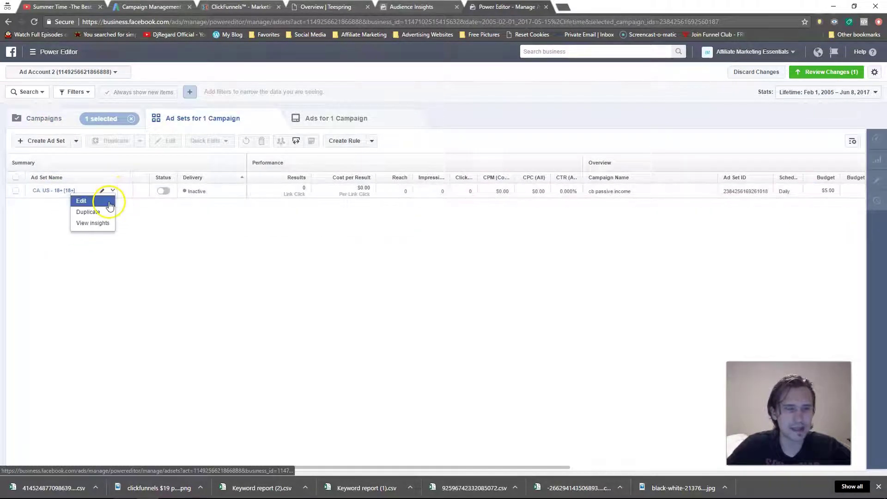
pyautogui.click(82, 201)
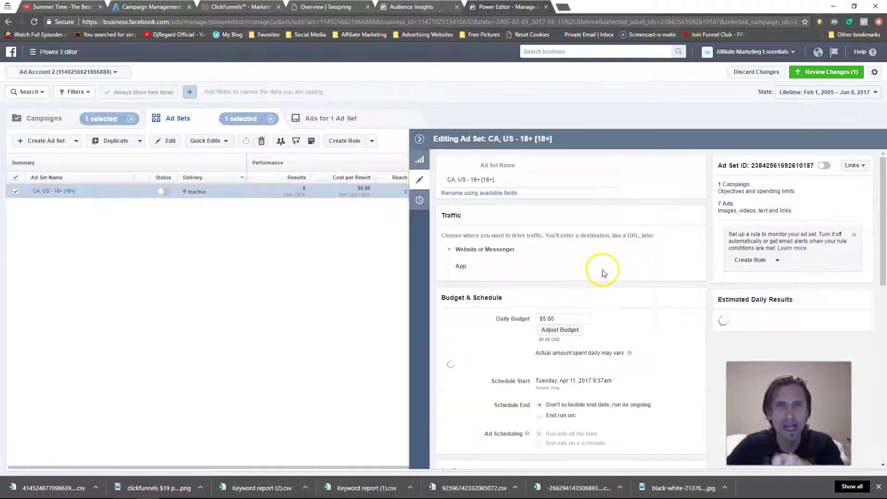
pyautogui.scroll(-3, 603, 267)
# Check the Horses interest in Audience Insights and return to the ad set in Power Editor
pyautogui.click(410, 6)
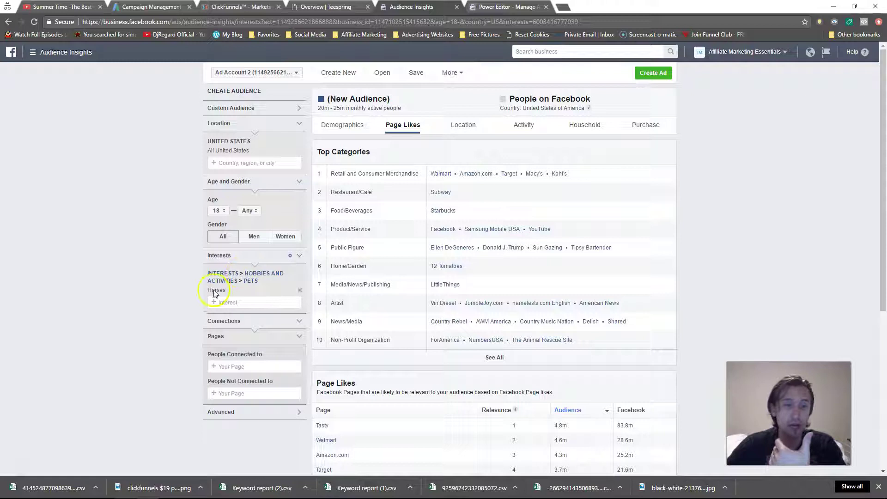
pyautogui.click(516, 7)
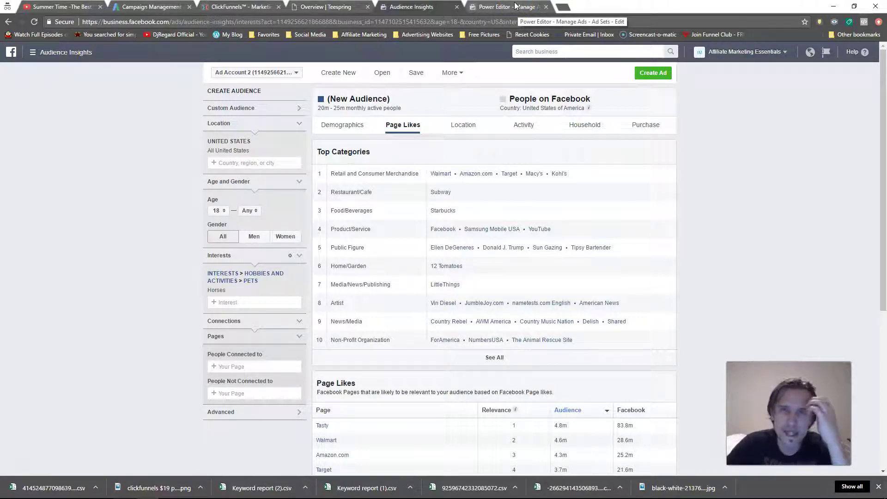
pyautogui.click(517, 6)
# Remove the English (US) and English (UK) languages from the ad set's audience
pyautogui.click(573, 245)
pyautogui.scroll(-5, 573, 245)
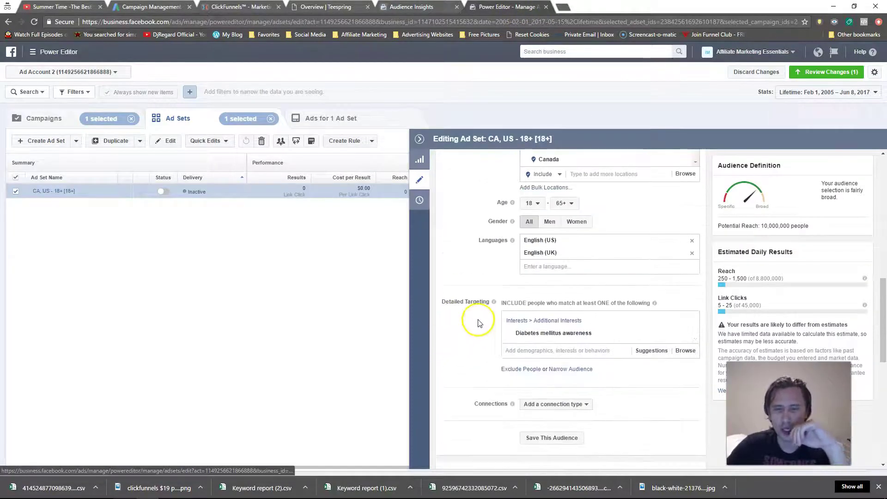
pyautogui.click(497, 295)
pyautogui.click(692, 241)
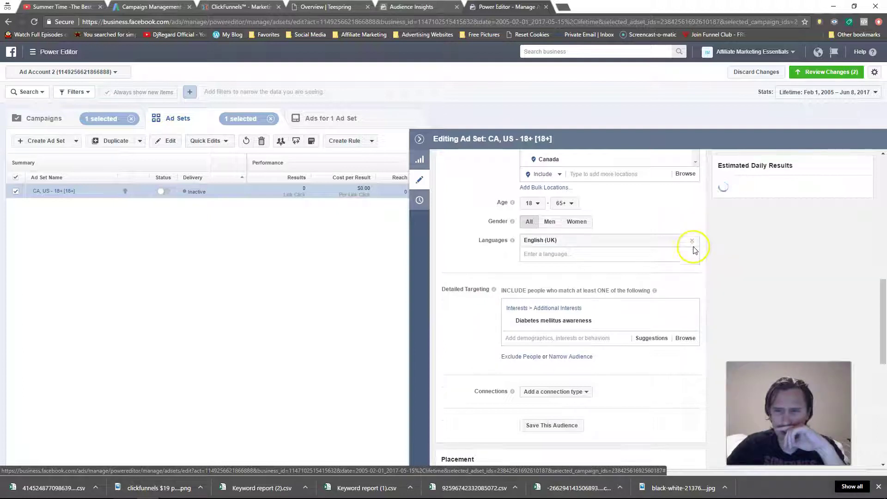
pyautogui.click(692, 242)
# Replace the Diabetes mellitus awareness interest in the detailed targeting with the Horses interest under Pets
pyautogui.moveTo(618, 309)
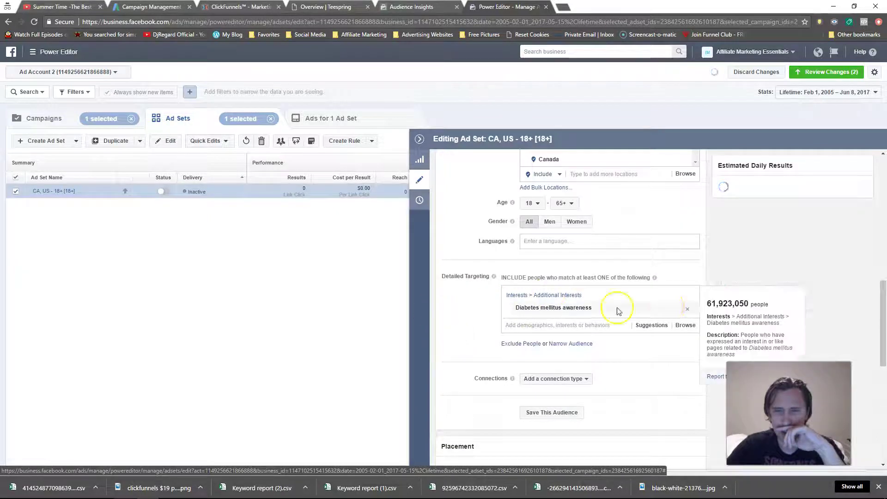
pyautogui.click(687, 309)
pyautogui.click(549, 294)
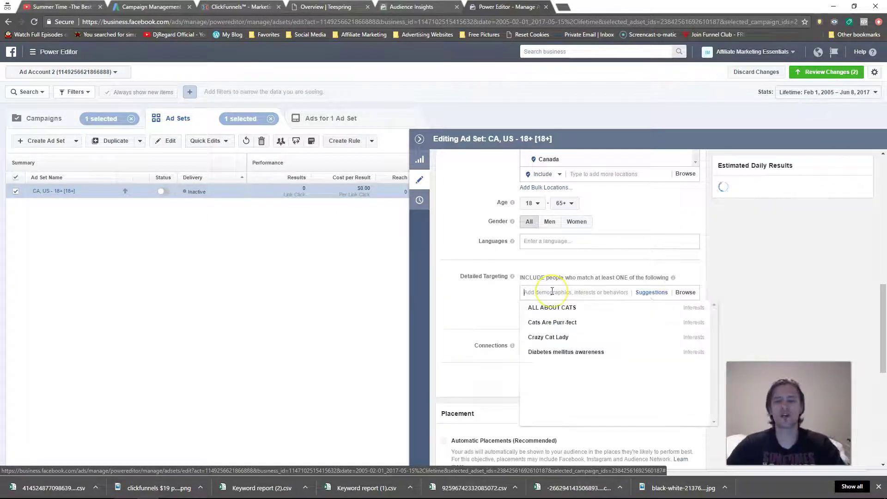
pyautogui.write('horses')
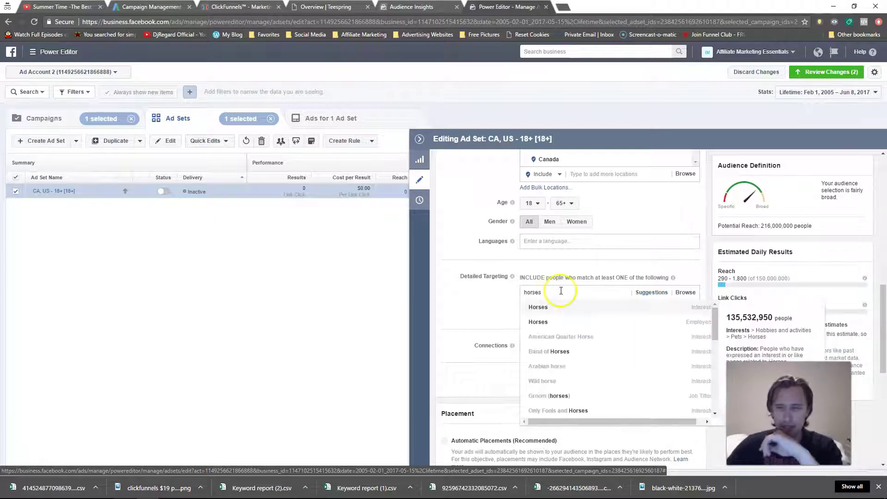
pyautogui.click(569, 309)
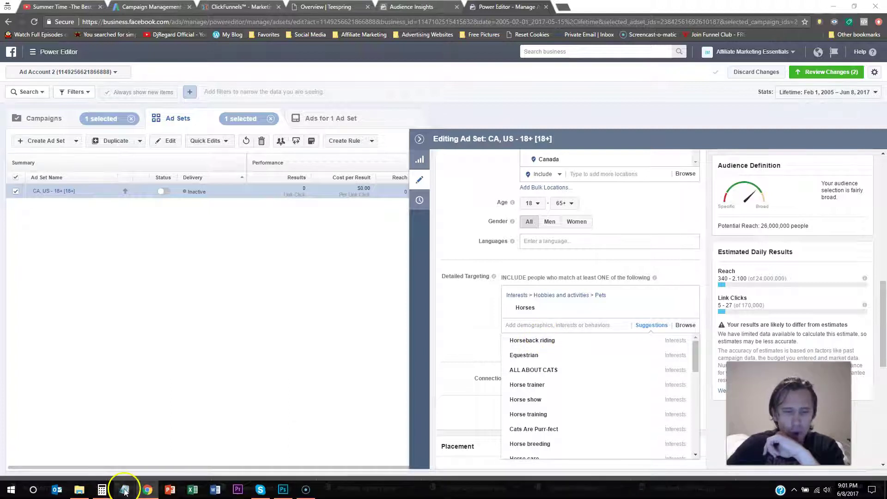
# Switch to a blank Notepad document and place its window beside the ad set editor
pyautogui.click(124, 489)
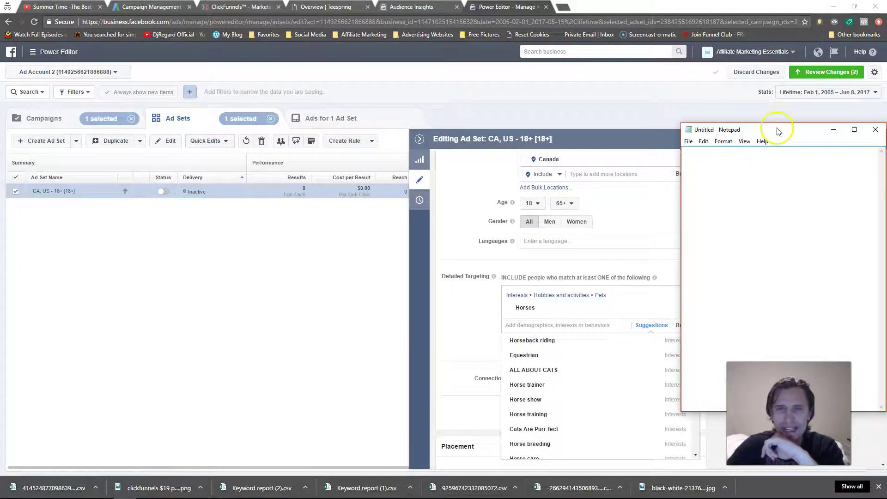
pyautogui.moveTo(779, 126); pyautogui.dragTo(244, 145)
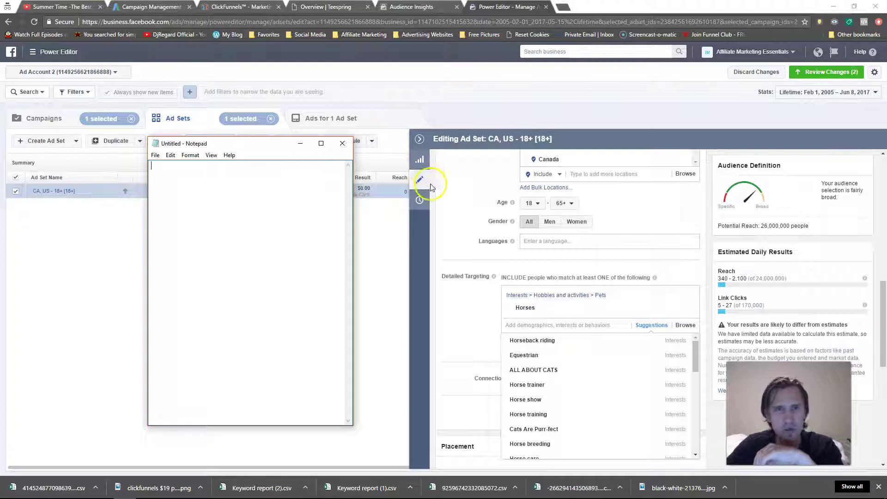
# Look through the suggested interests, add Horse grooming to the detailed targeting and remove Horses
pyautogui.moveTo(583, 383)
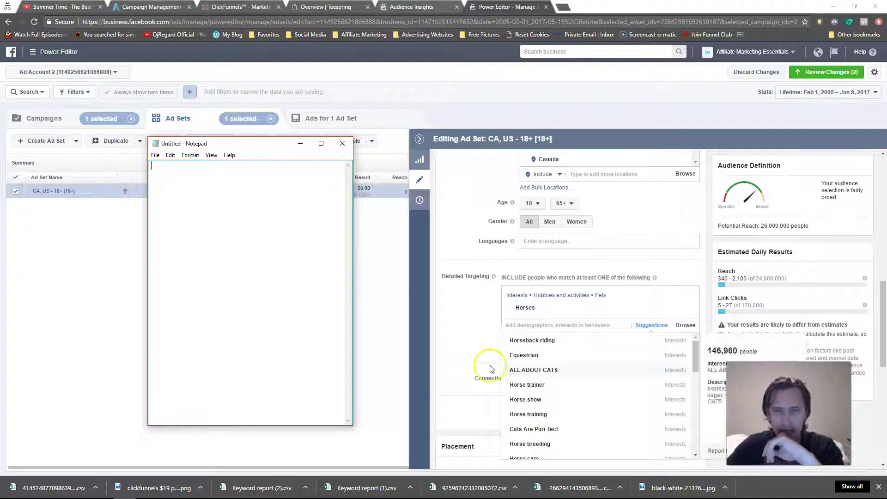
pyautogui.scroll(-2, 469, 343)
pyautogui.scroll(-1, 469, 343)
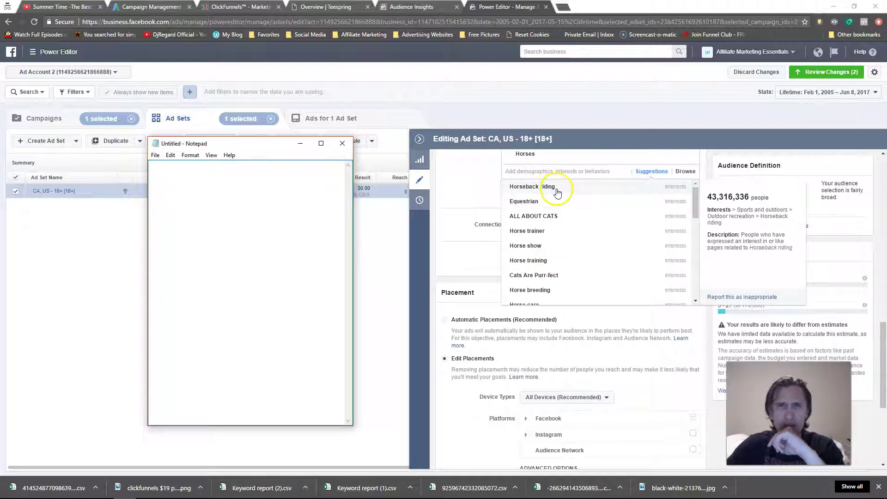
pyautogui.scroll(-2, 550, 273)
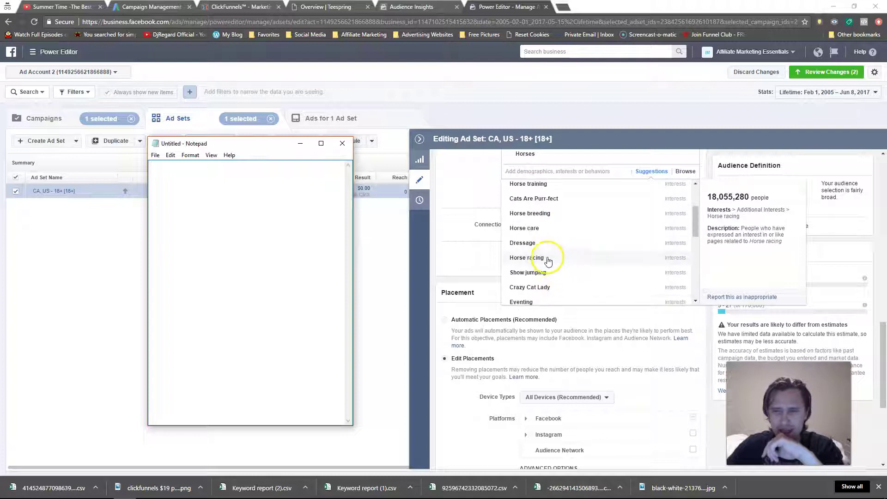
pyautogui.scroll(-2, 542, 260)
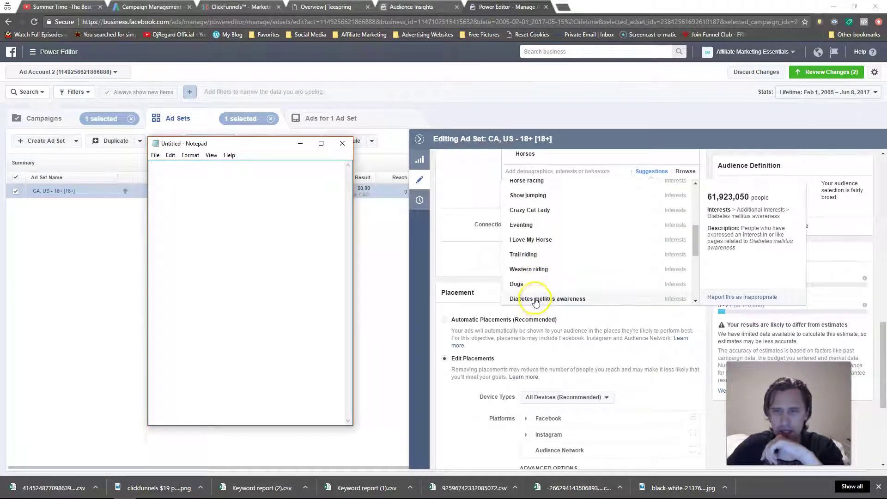
pyautogui.scroll(-2, 542, 277)
pyautogui.scroll(-2, 541, 261)
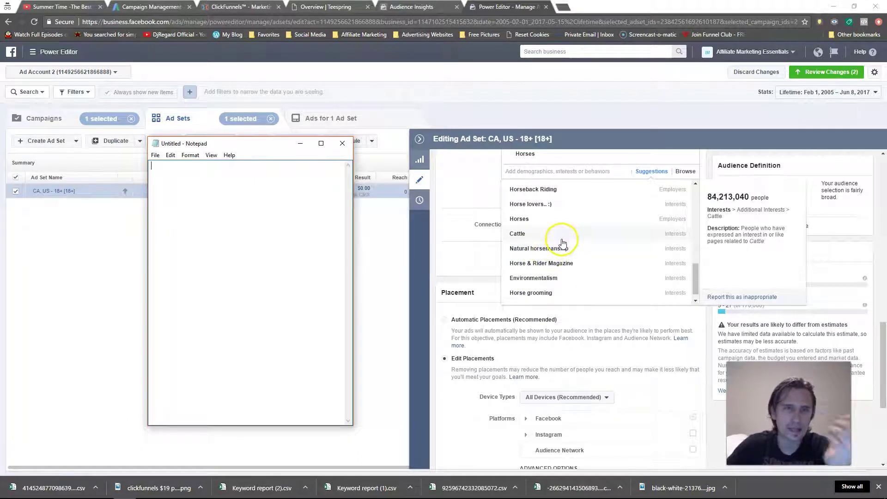
pyautogui.scroll(-1, 567, 238)
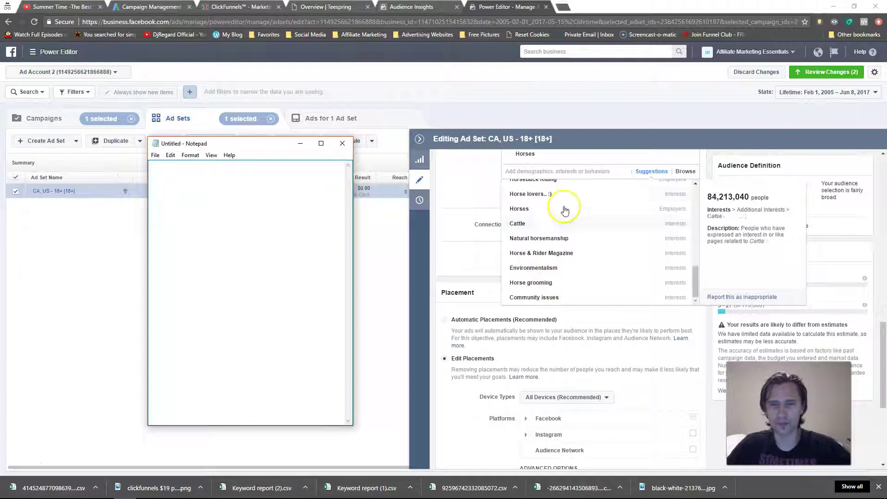
pyautogui.click(531, 283)
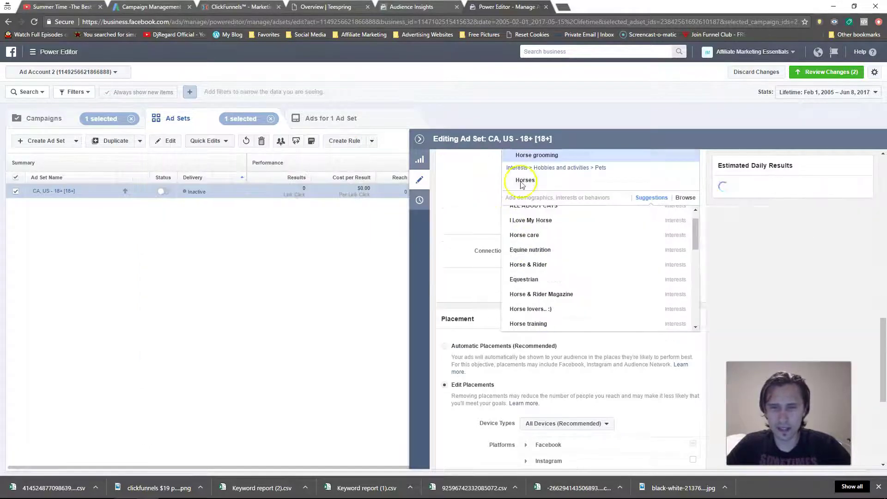
pyautogui.click(686, 183)
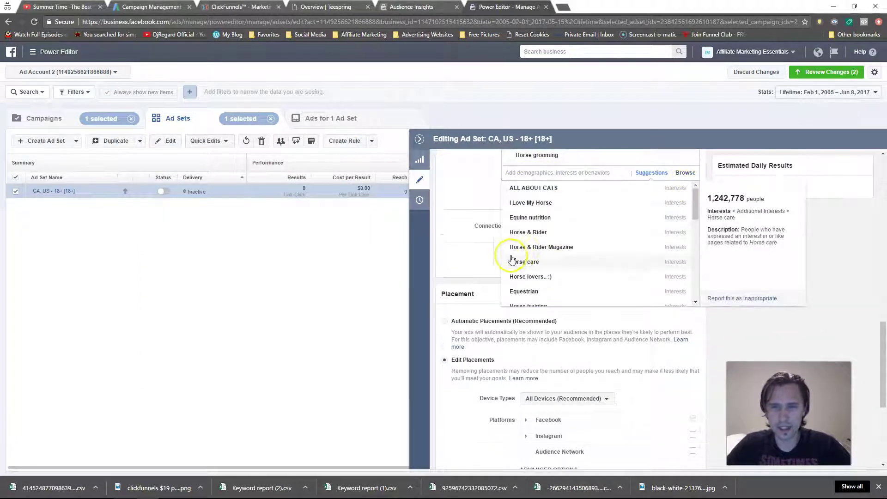
pyautogui.scroll(6, 485, 296)
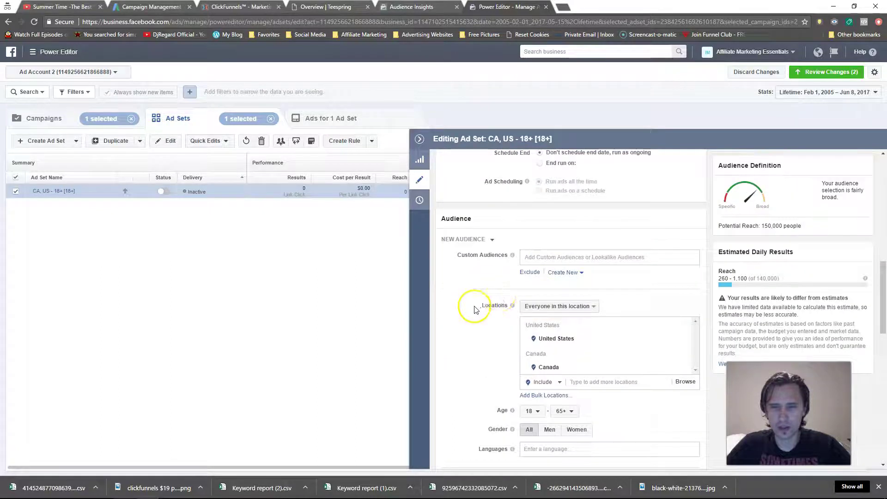
pyautogui.scroll(-3, 476, 310)
pyautogui.scroll(-2, 476, 310)
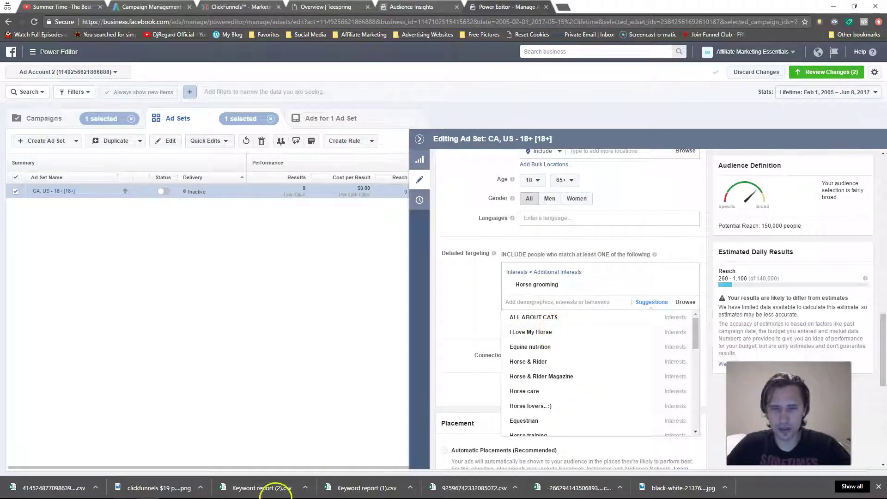
# Note the interests "i love my horse" and "horse grooming" on separate lines in Notepad
pyautogui.click(121, 491)
pyautogui.write('i love my hos')
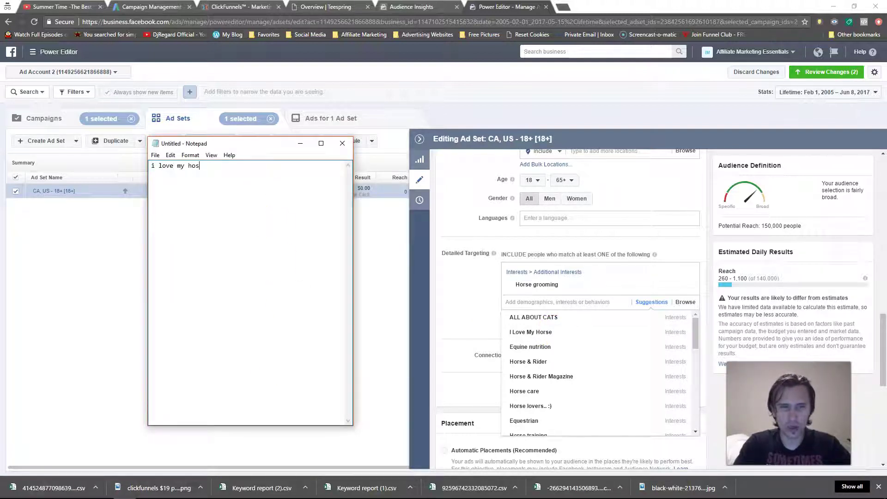
pyautogui.write('orse horse g')
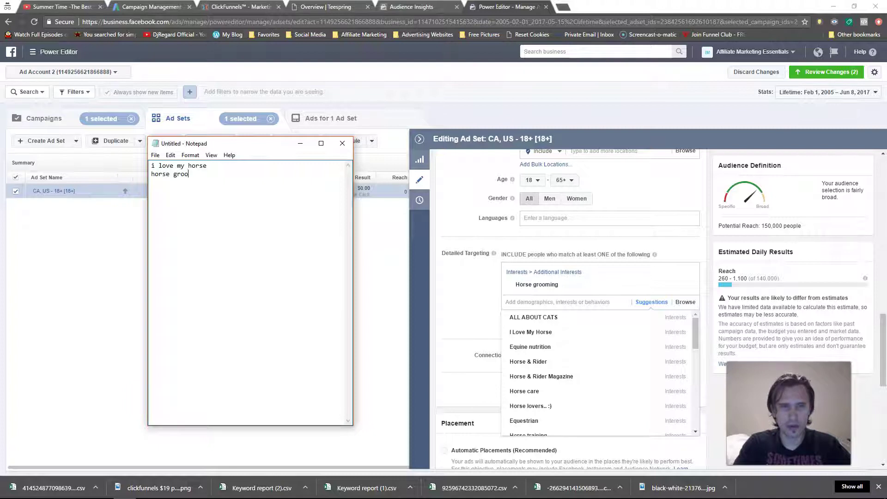
# Add the heading "test list:" above the noted interests and the heading "confirmed list:" below them
pyautogui.click(155, 166)
pyautogui.press('Return')
pyautogui.press('Return')
pyautogui.write('test list:')
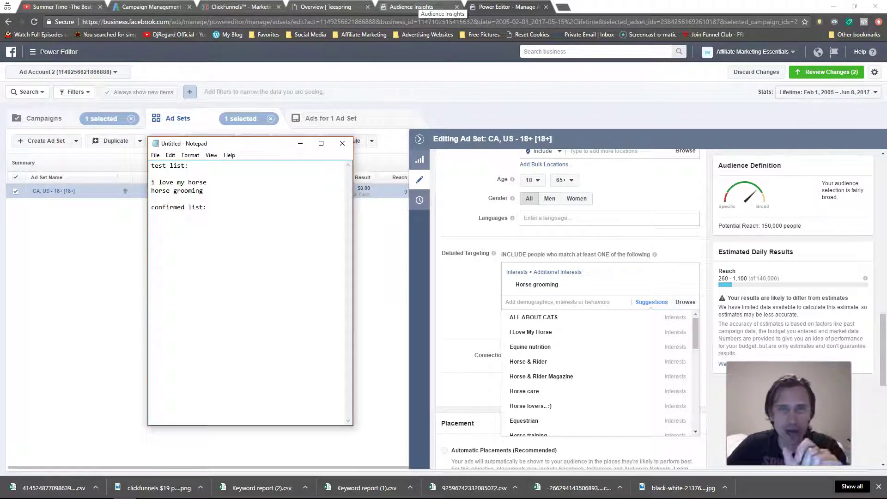
# Place the text cursor on an empty line below the confirmed list heading and switch back to Audience Insights
pyautogui.click(168, 251)
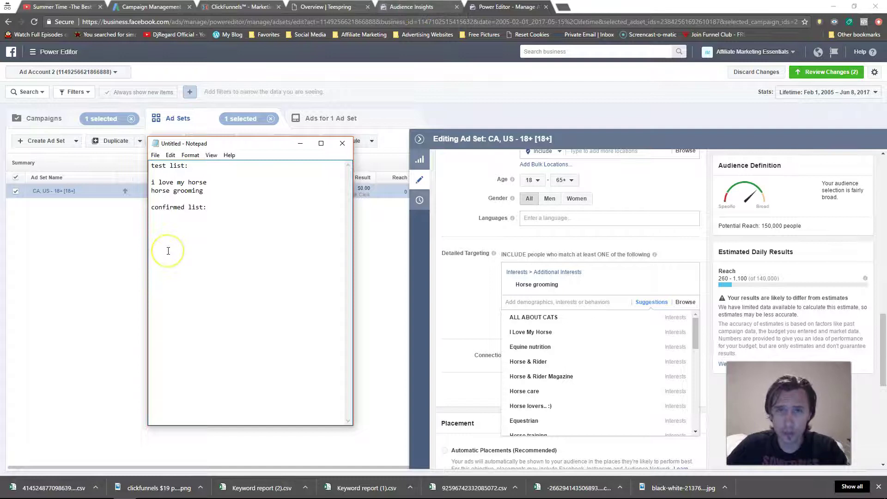
pyautogui.click(166, 242)
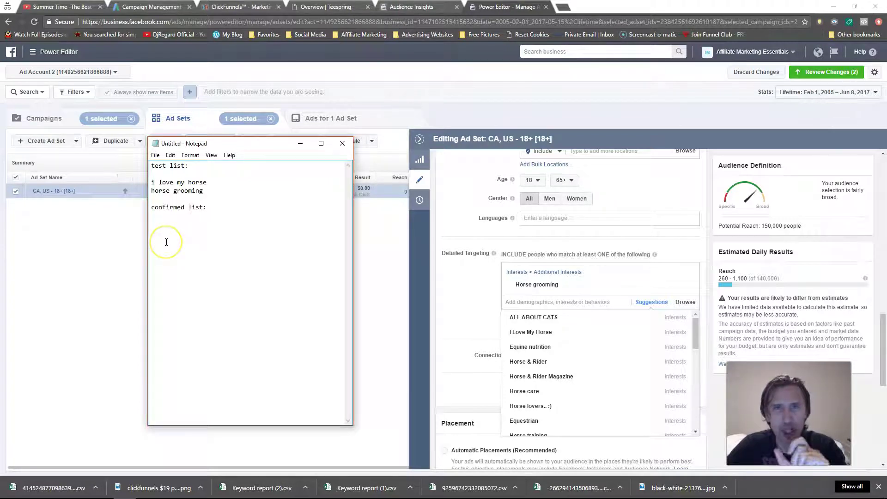
pyautogui.click(168, 219)
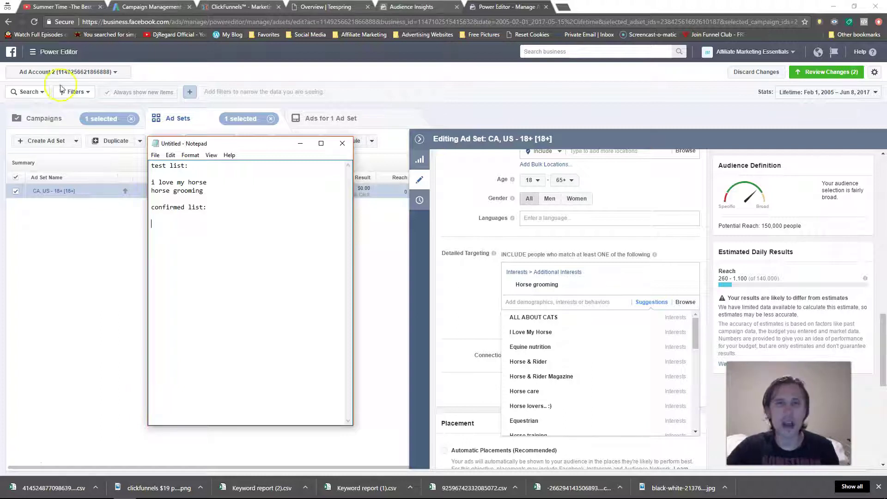
pyautogui.click(418, 7)
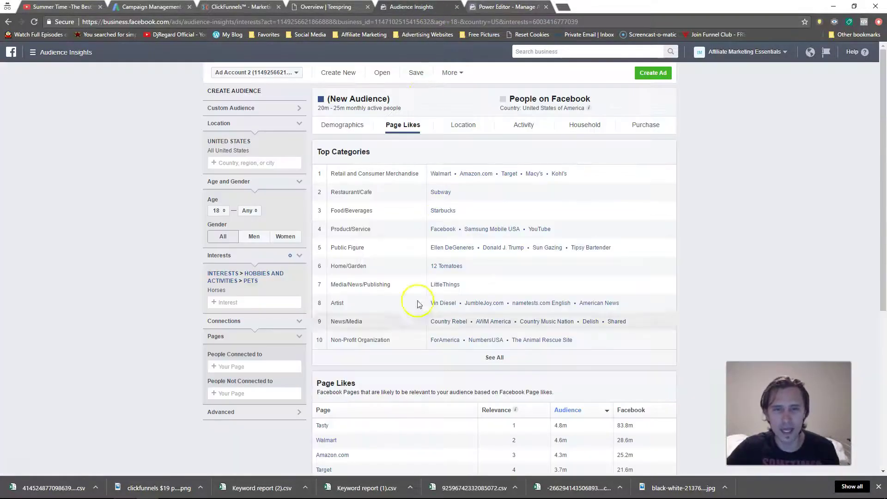
pyautogui.scroll(-2, 462, 333)
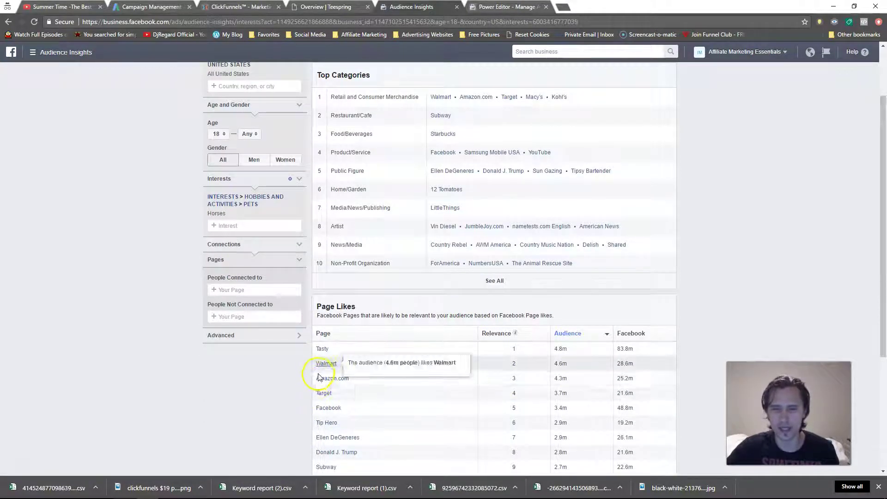
pyautogui.click(223, 227)
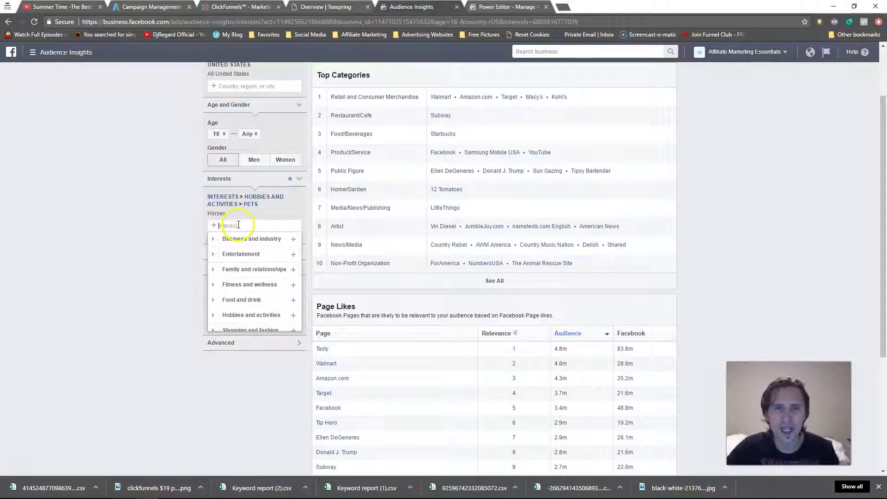
pyautogui.write('clickfunnel')
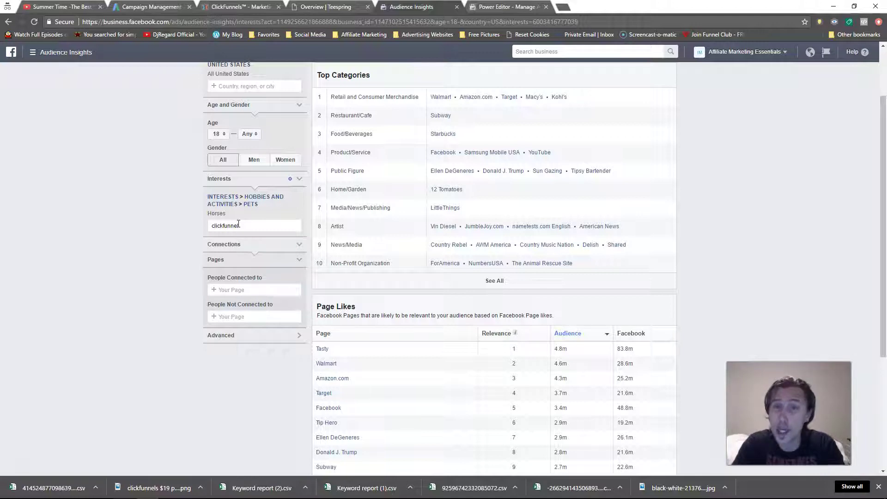
pyautogui.press('BackSpace')
pyautogui.press('BackSpace')
pyautogui.press('BackSpace')
pyautogui.press('BackSpace')
pyautogui.press('BackSpace')
pyautogui.press('BackSpace')
pyautogui.press('BackSpace')
pyautogui.press('BackSpace')
pyautogui.press('BackSpace')
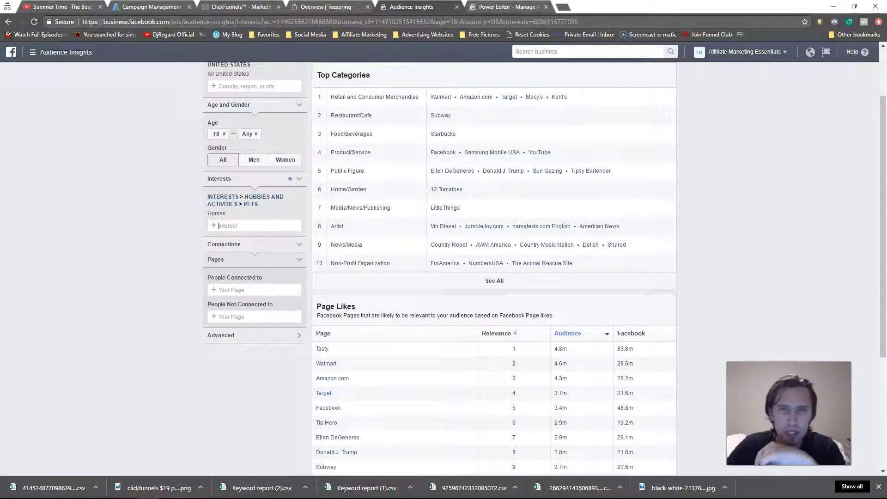
# Switch to Power Editor, add Horse & Rider Magazine to the ad set's detailed targeting and remove Horse grooming
pyautogui.hotkey('ctrl', 'Tab')
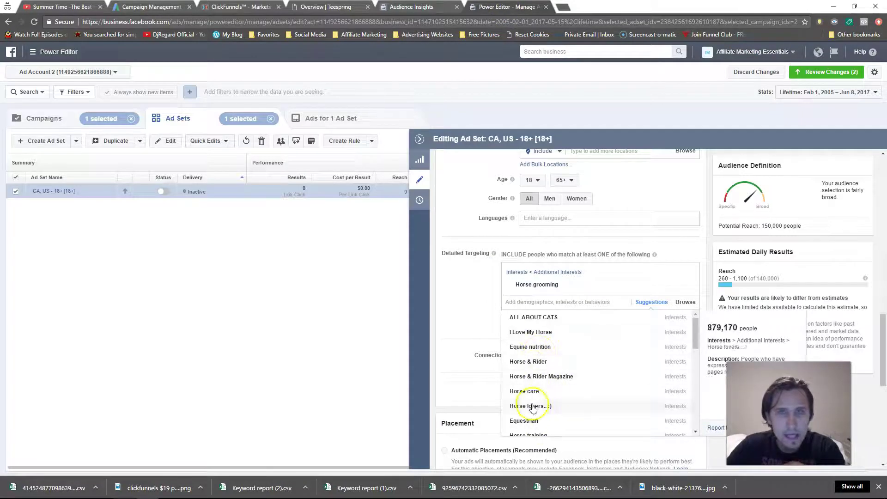
pyautogui.moveTo(512, 287)
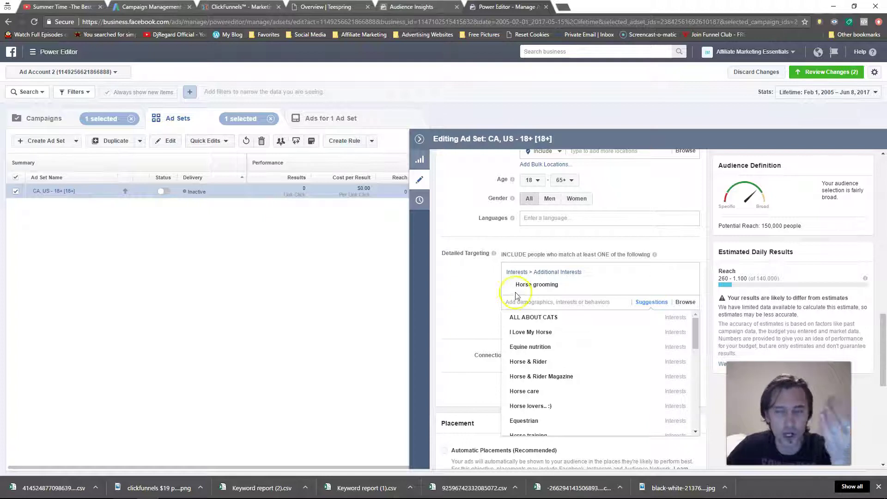
pyautogui.moveTo(536, 377)
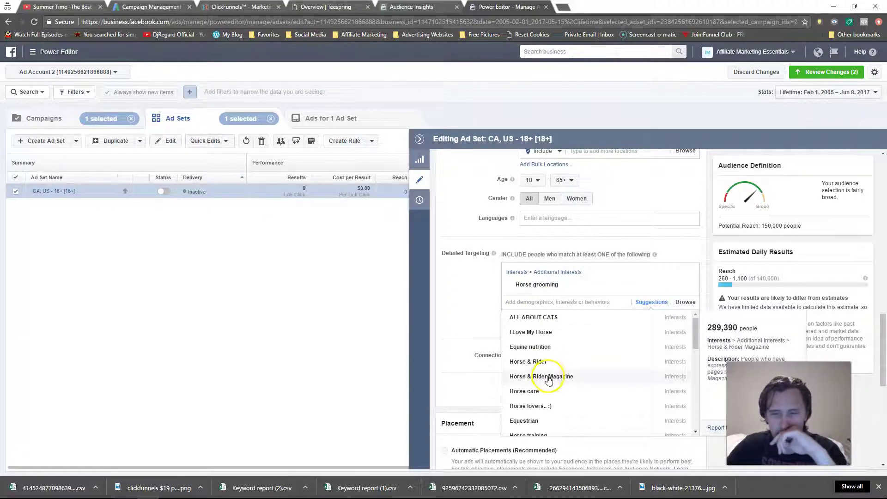
pyautogui.click(556, 376)
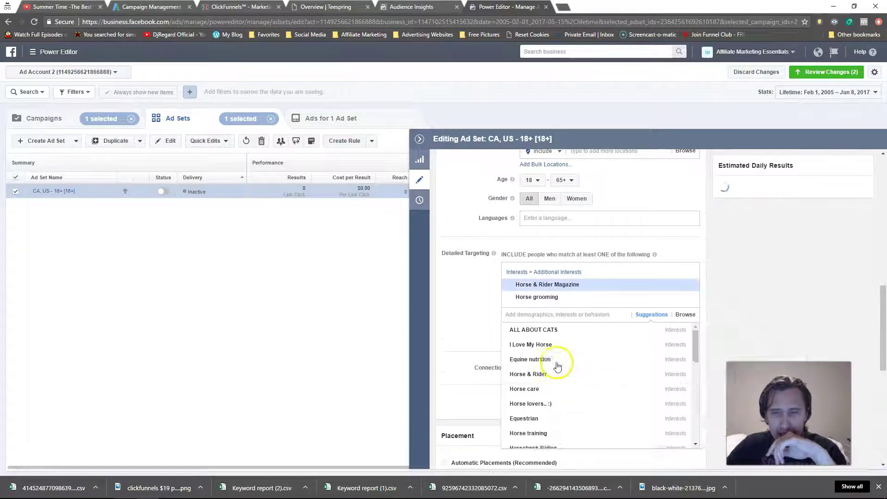
pyautogui.click(688, 297)
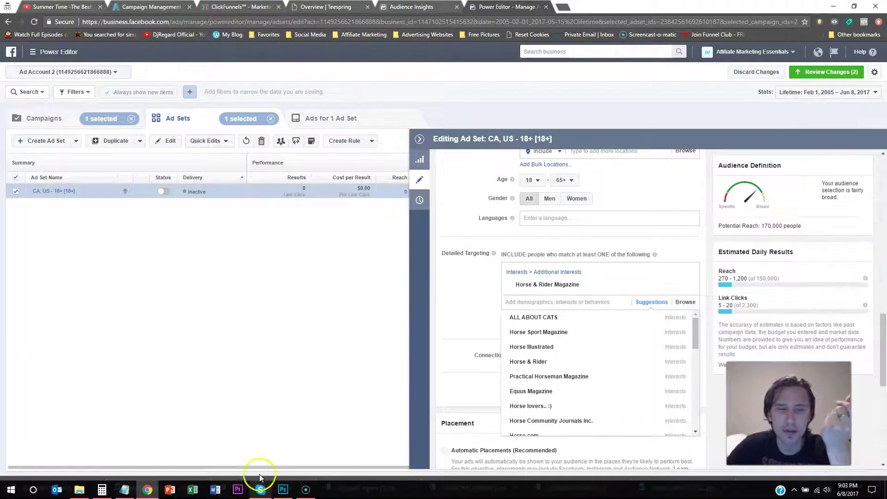
# In Notepad, add "horse & rider magazine" and "horse sport magazine" on separate lines at the end of the test list
pyautogui.click(125, 489)
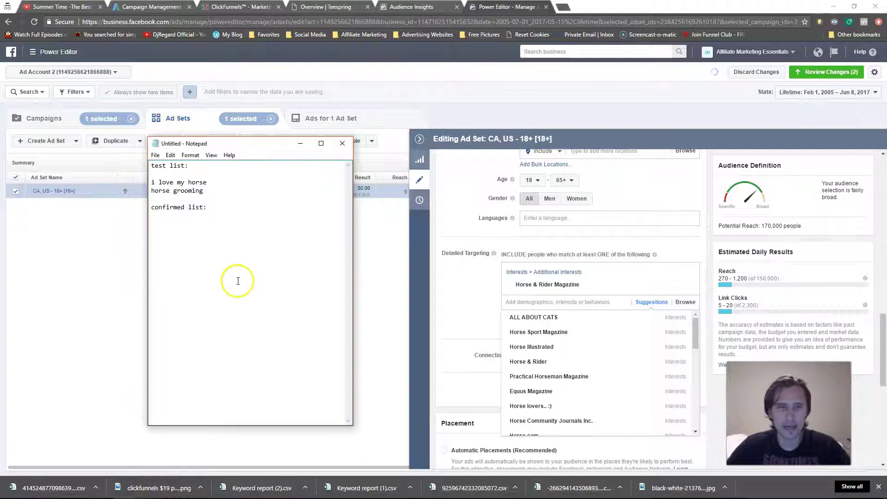
pyautogui.click(204, 190)
pyautogui.press('Return')
pyautogui.write('horse & rider magazine')
pyautogui.press('Return')
pyautogui.write('horse sport magazine')
# Add "horse illustrated" and "practical horseman magazine" on new lines below the horse sport magazine entry
pyautogui.press('Return')
pyautogui.write('horse i')
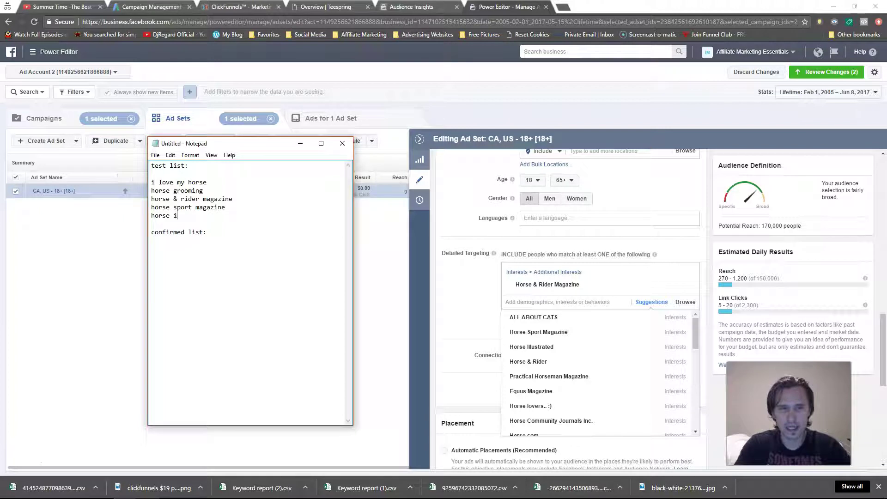
pyautogui.write('lllstrat')
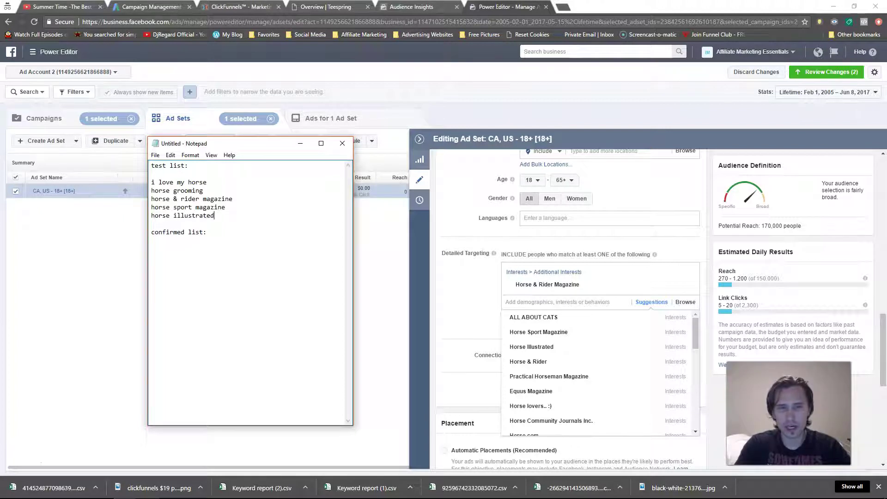
pyautogui.write('ed')
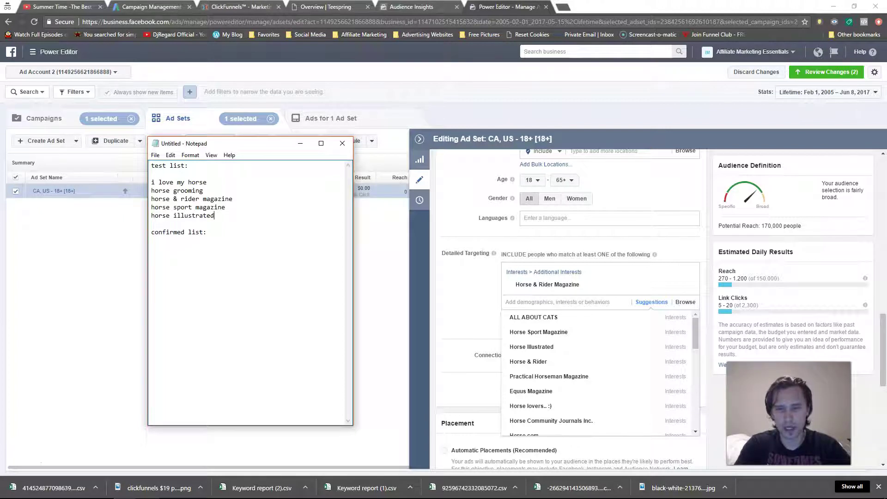
pyautogui.press('Return')
pyautogui.write('practical hor')
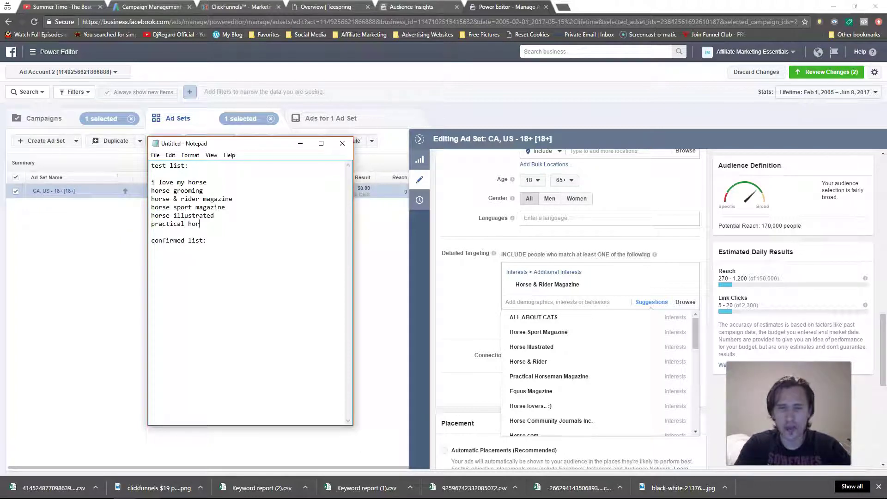
pyautogui.write('seman magazine')
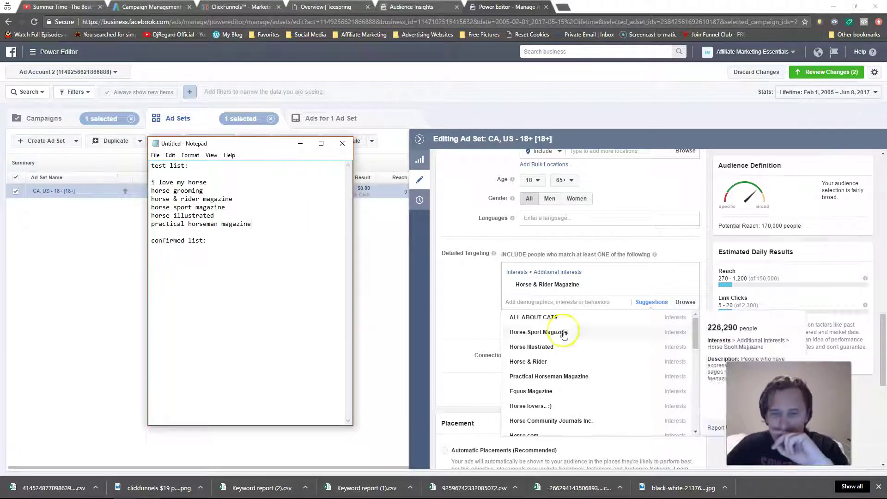
# Check the audience sizes of suggested interests such as Practical Horseman Magazine and Horse Community Journals Inc. in Power Editor
pyautogui.moveTo(653, 376)
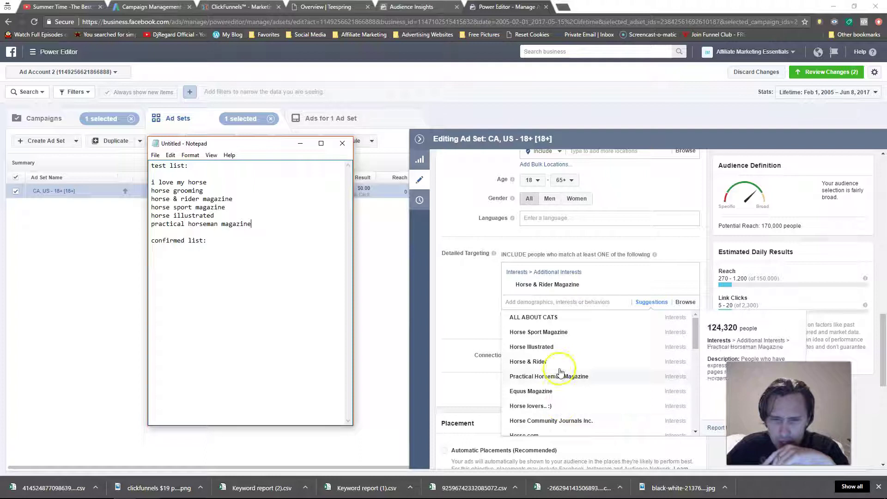
pyautogui.moveTo(555, 354)
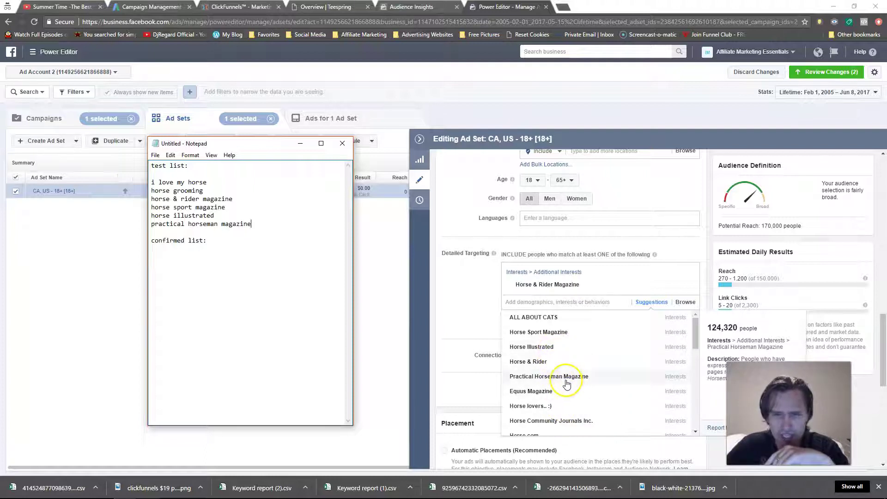
pyautogui.moveTo(569, 406)
pyautogui.moveTo(571, 424)
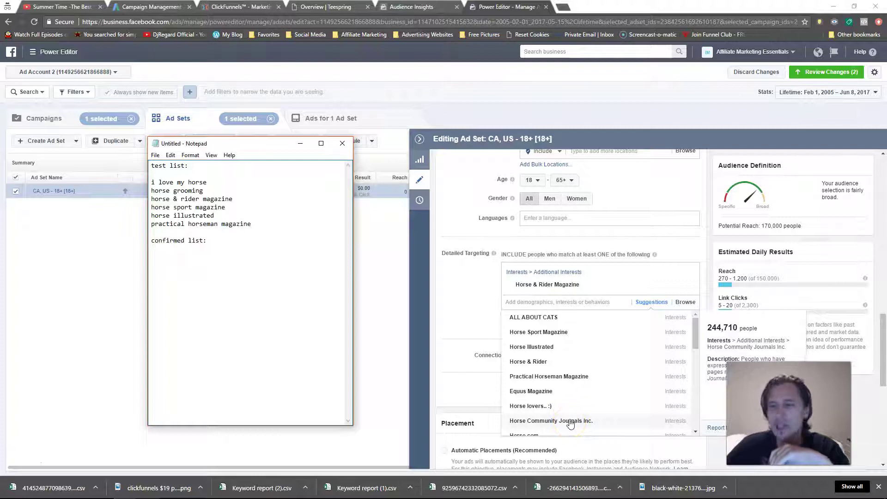
pyautogui.click(571, 411)
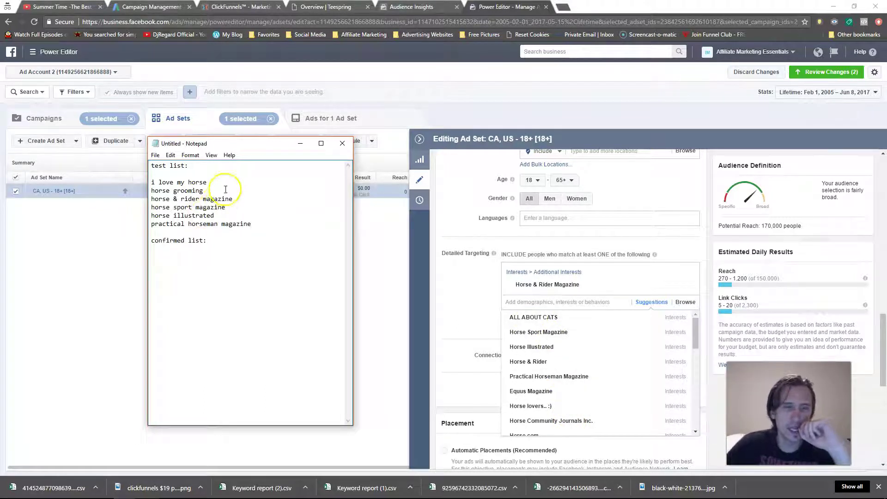
# Switch to Audience Insights, place the Notepad window beside the audience filters and select the line "horse & rider magazine"
pyautogui.click(410, 7)
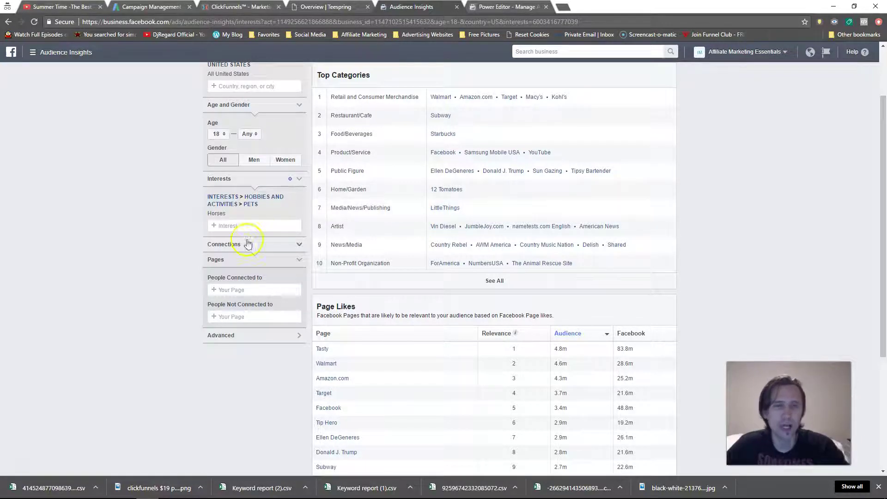
pyautogui.moveTo(171, 486)
pyautogui.click(124, 493)
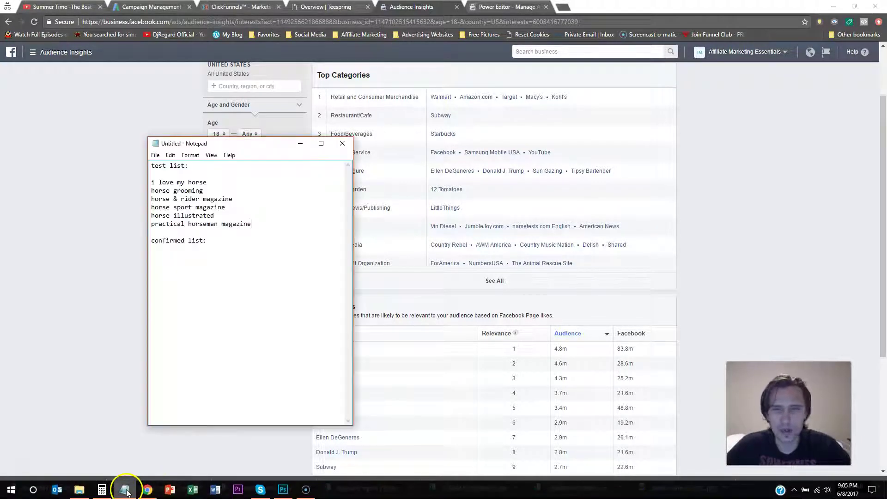
pyautogui.moveTo(210, 148); pyautogui.dragTo(705, 121)
pyautogui.moveTo(728, 173); pyautogui.dragTo(647, 173)
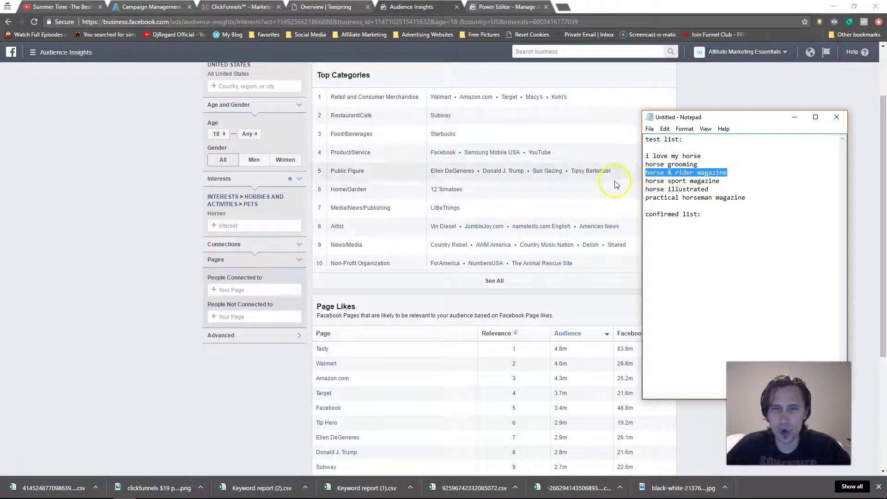
# Add the interest Horse & Rider to the audience in Audience Insights and remove the Horses interest
pyautogui.click(233, 225)
pyautogui.write('horse')
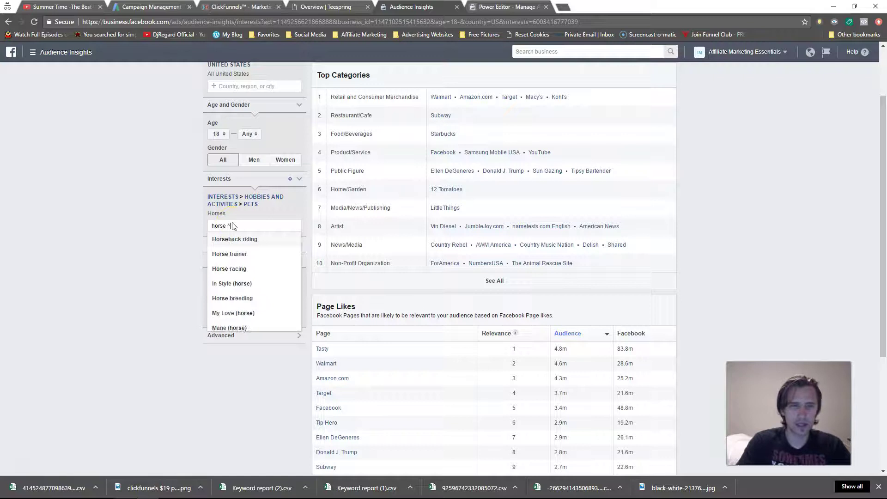
pyautogui.write(' & rider')
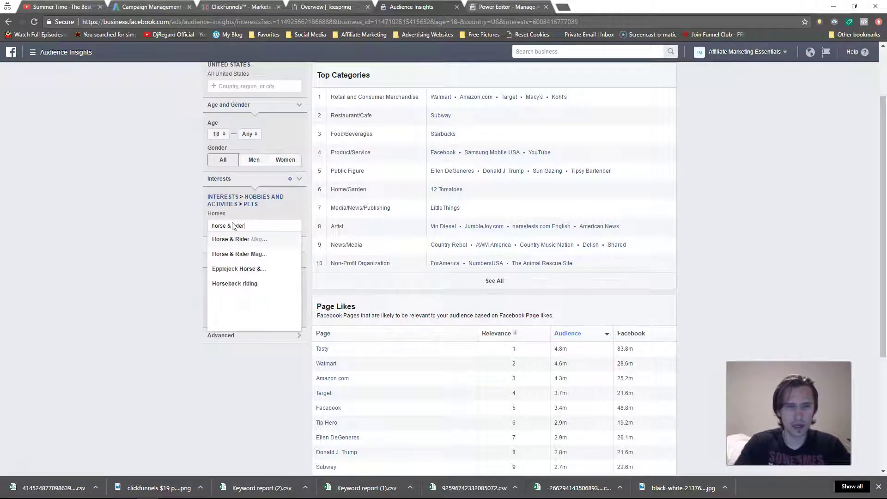
pyautogui.press('Return')
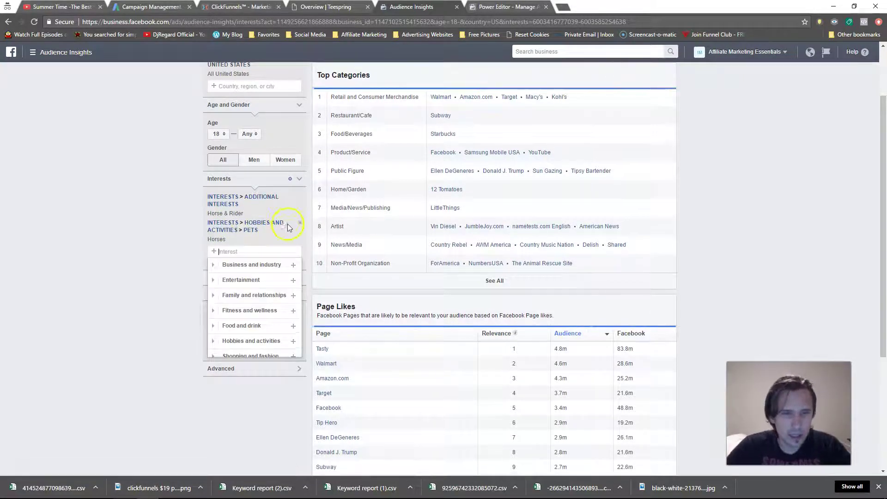
pyautogui.click(301, 225)
# Check the Horse & Rider audience's monthly active people and go through its Page Likes table
pyautogui.scroll(2, 174, 259)
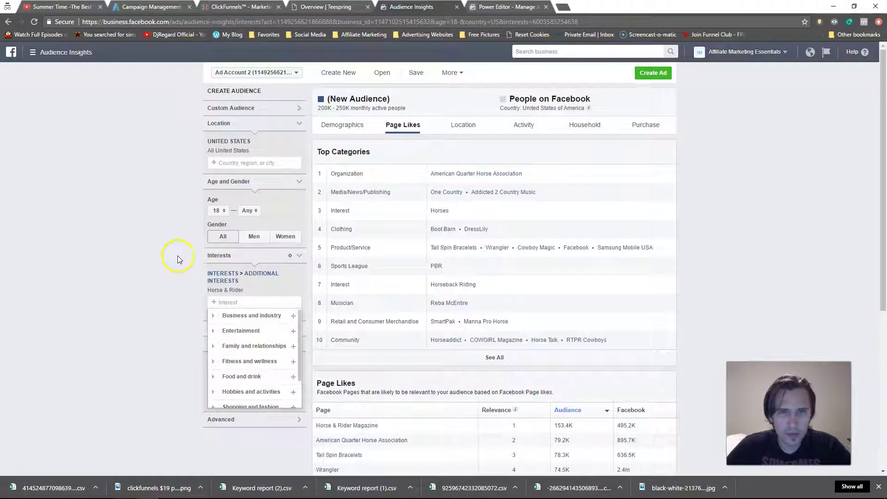
pyautogui.moveTo(317, 111); pyautogui.dragTo(420, 113)
pyautogui.click(420, 106)
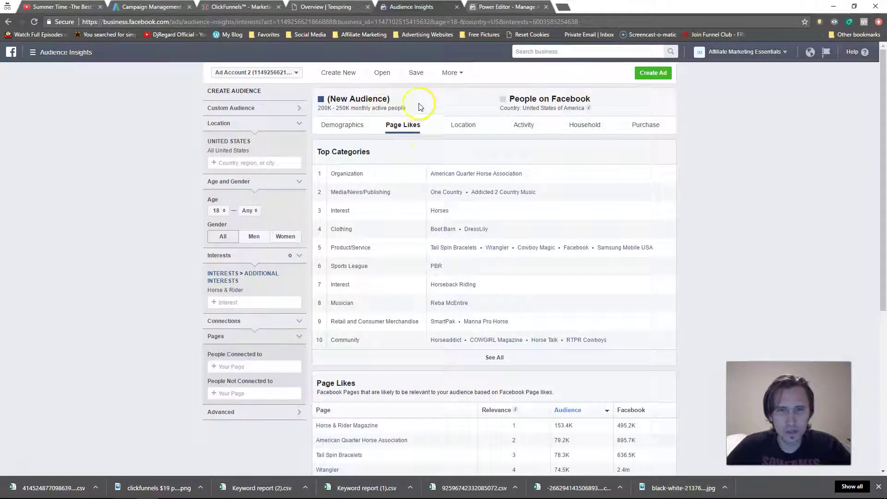
pyautogui.scroll(-2, 509, 286)
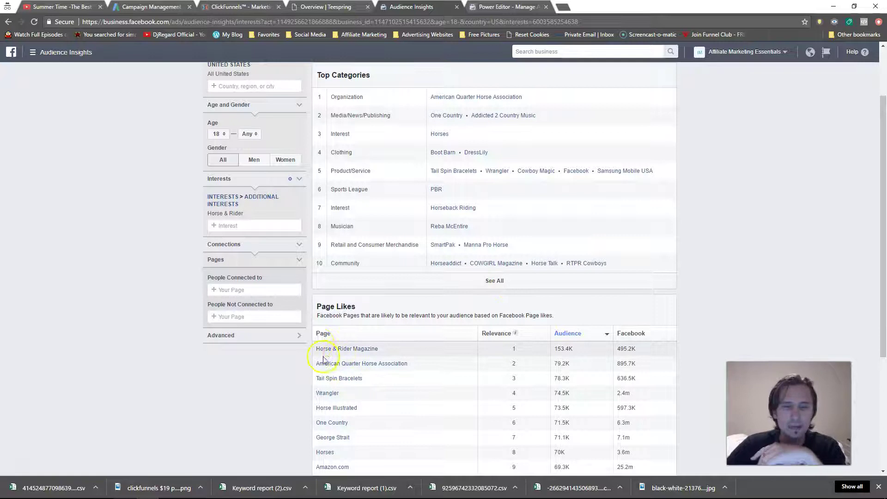
pyautogui.scroll(-4, 351, 370)
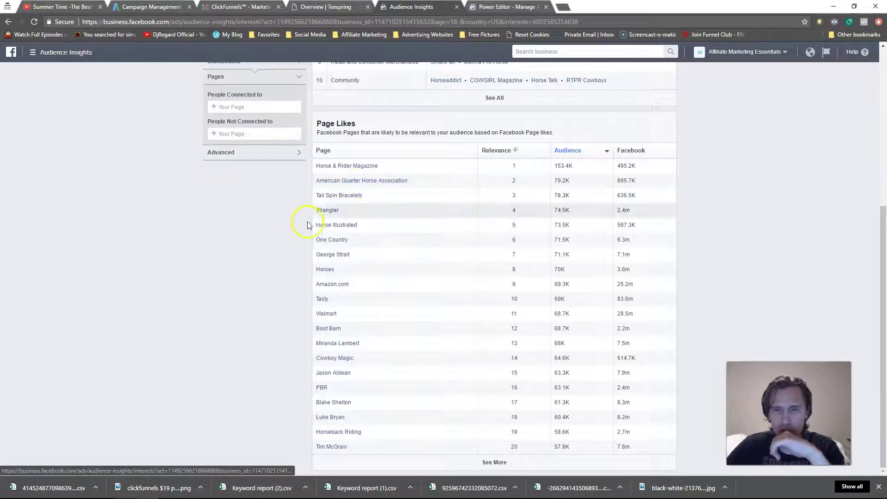
# Open the Horse & Rider Magazine page in a new tab and look through its likes, photos and posts
pyautogui.scroll(3, 317, 224)
pyautogui.rightClick(353, 323)
pyautogui.click(370, 325)
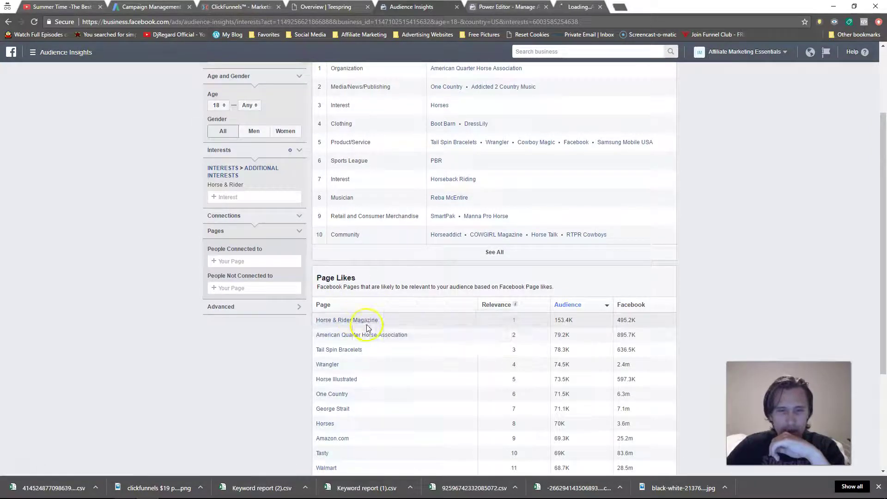
pyautogui.click(591, 7)
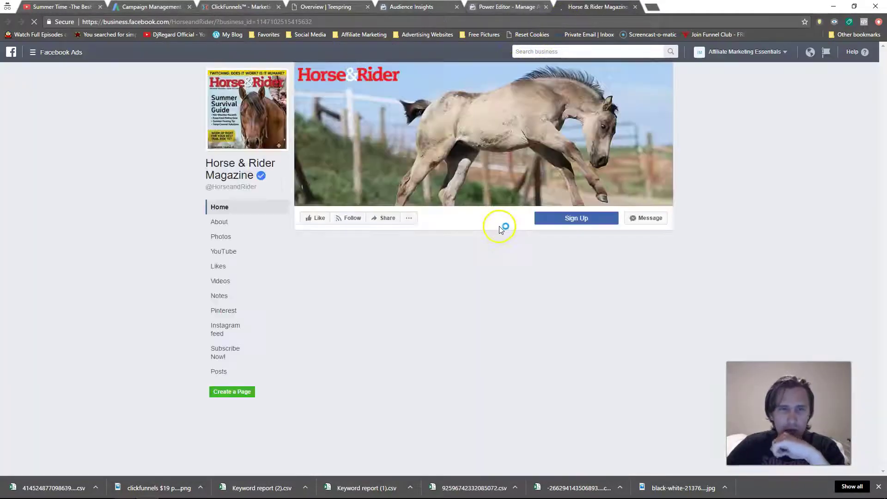
pyautogui.scroll(-10, 180, 264)
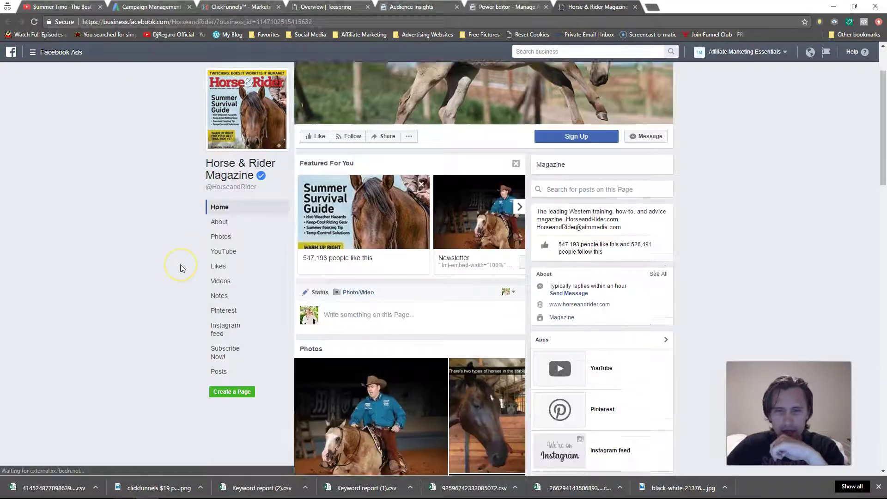
pyautogui.scroll(-5, 187, 257)
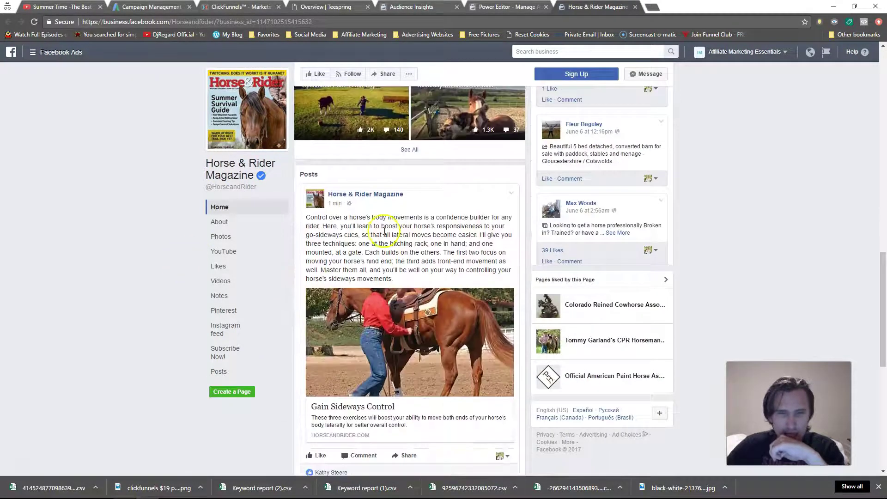
pyautogui.scroll(-5, 259, 298)
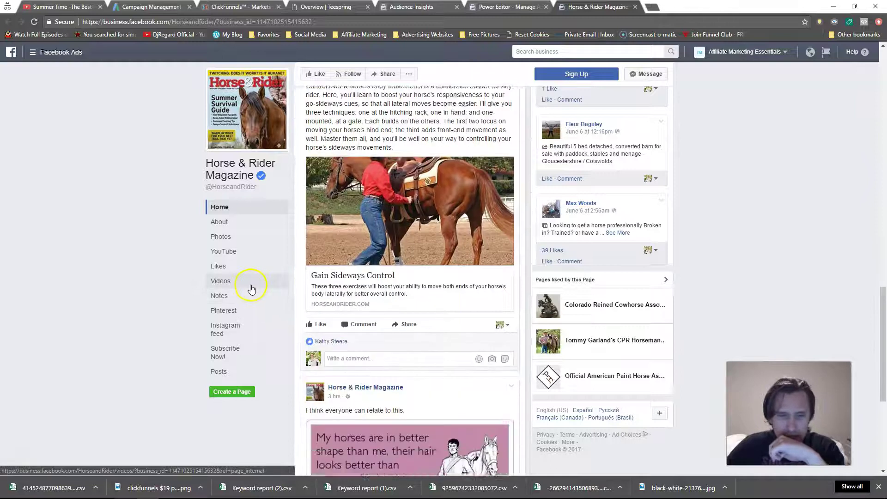
pyautogui.scroll(-3, 174, 346)
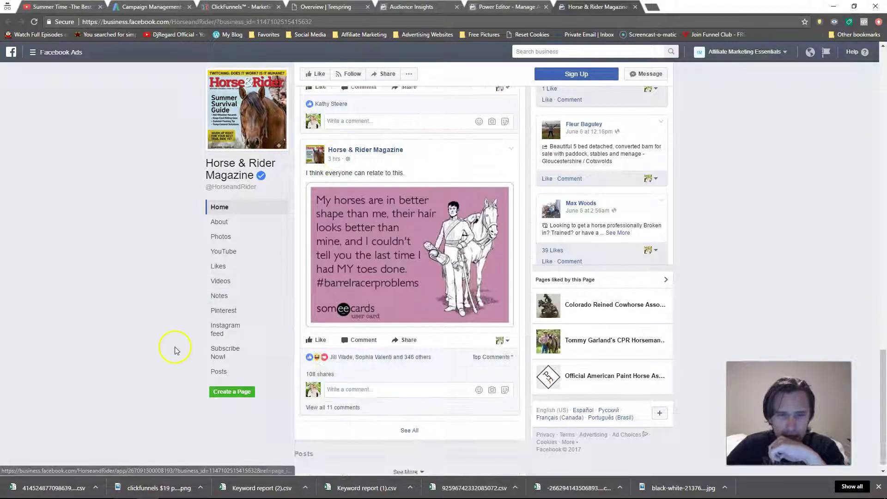
# Expand the comments on Horse & Rider Magazine's #barrelracerproblems post and read them
pyautogui.moveTo(429, 349)
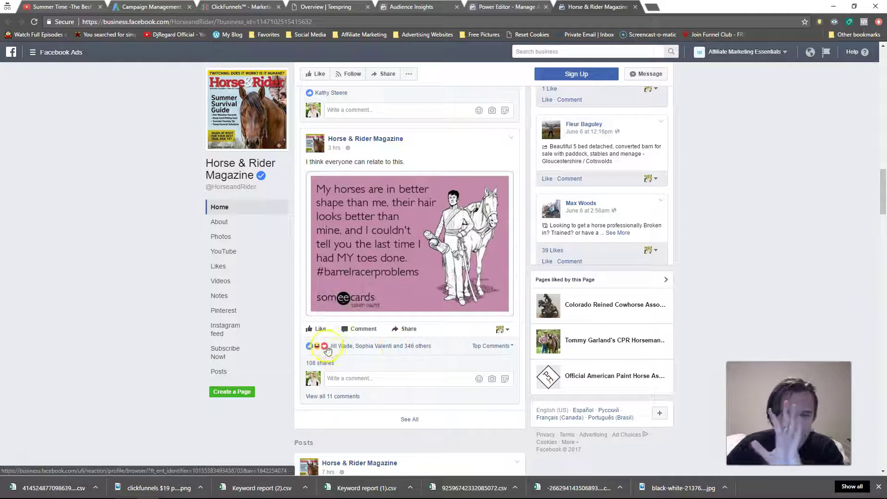
pyautogui.moveTo(329, 365)
pyautogui.click(339, 395)
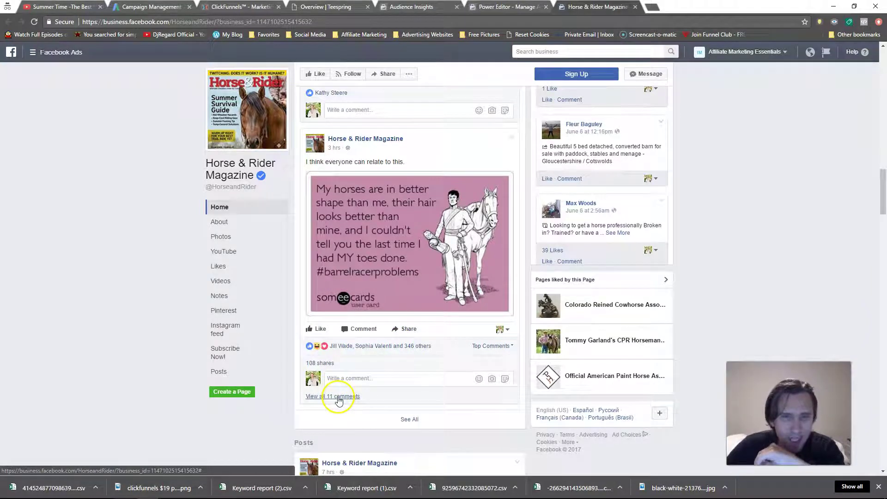
pyautogui.scroll(-2, 339, 393)
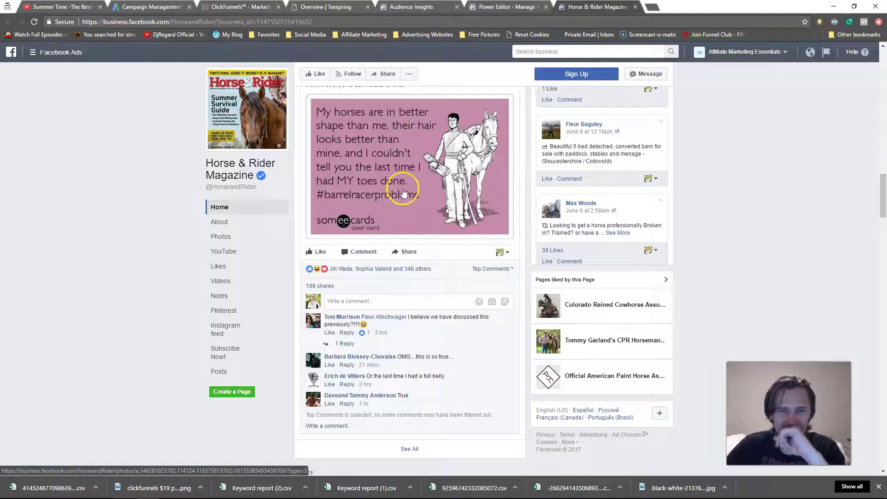
# Look through the older posts on the Horse & Rider Magazine page, checking their reactions, shares and comments, and return to the page's beginning
pyautogui.scroll(-2, 423, 259)
pyautogui.scroll(-10, 422, 270)
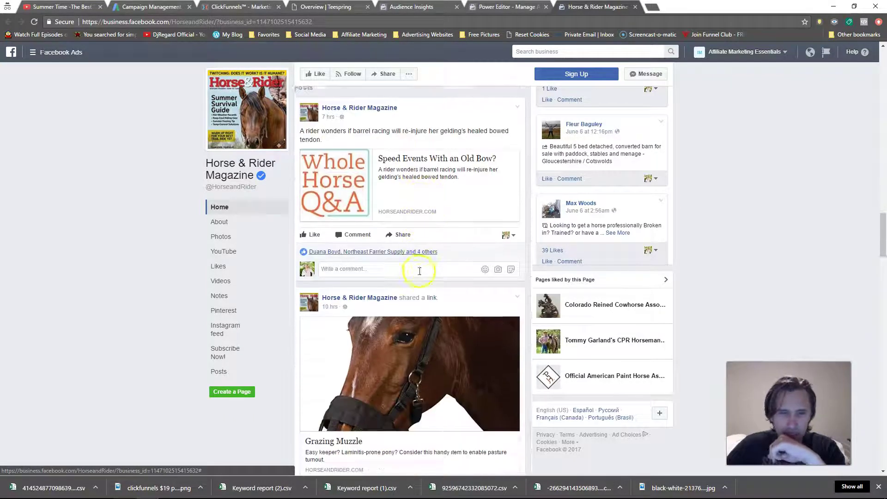
pyautogui.scroll(-8, 419, 275)
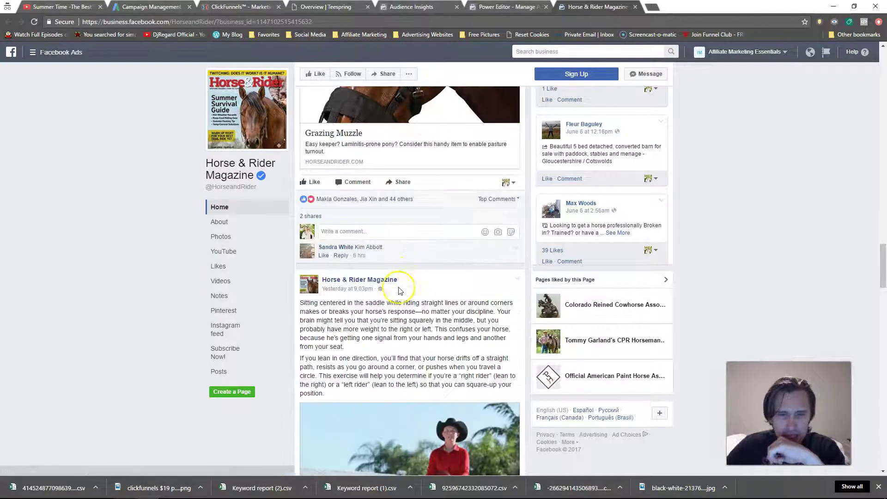
pyautogui.scroll(-8, 378, 323)
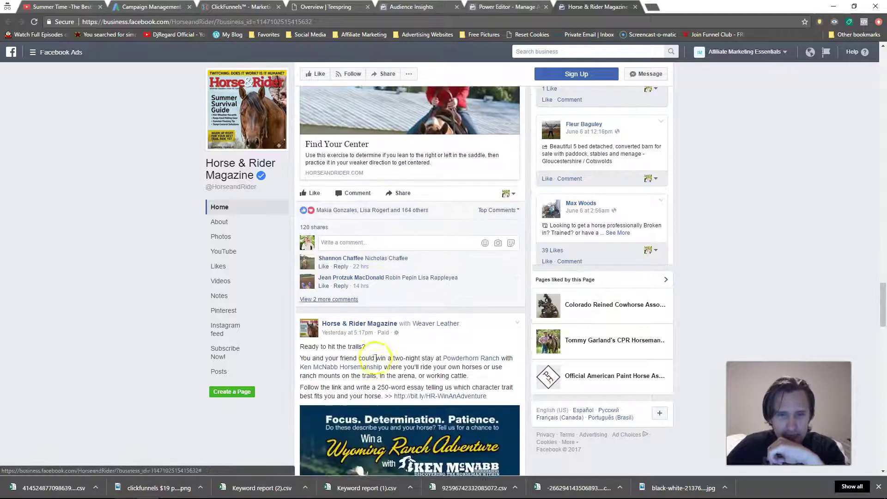
pyautogui.scroll(-8, 423, 295)
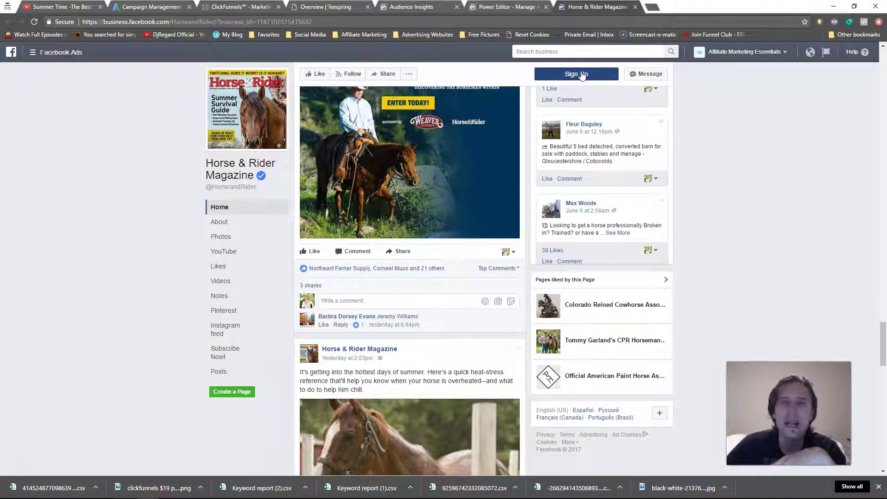
pyautogui.scroll(-5, 317, 257)
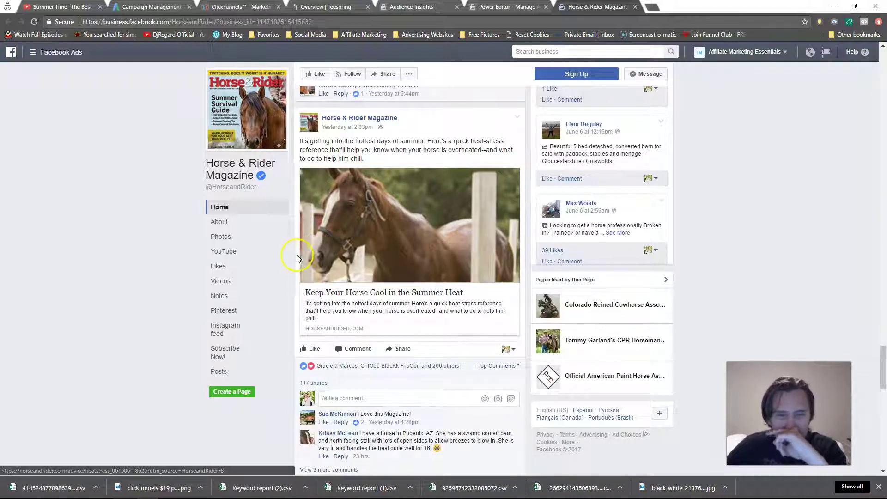
pyautogui.scroll(-9, 296, 258)
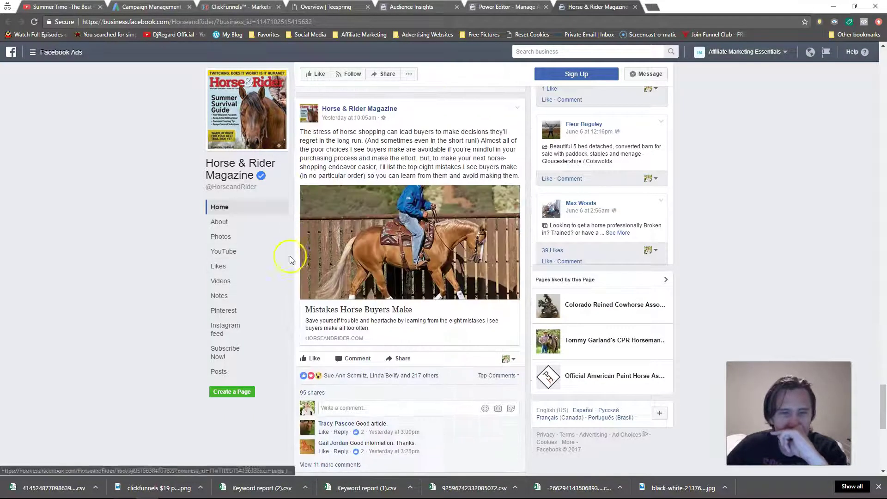
pyautogui.scroll(-7, 396, 390)
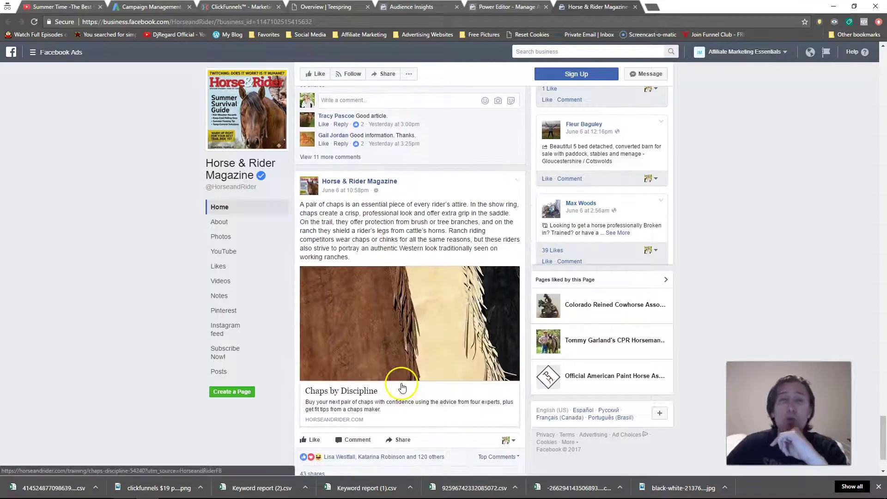
pyautogui.scroll(-2, 402, 387)
pyautogui.scroll(-5, 406, 377)
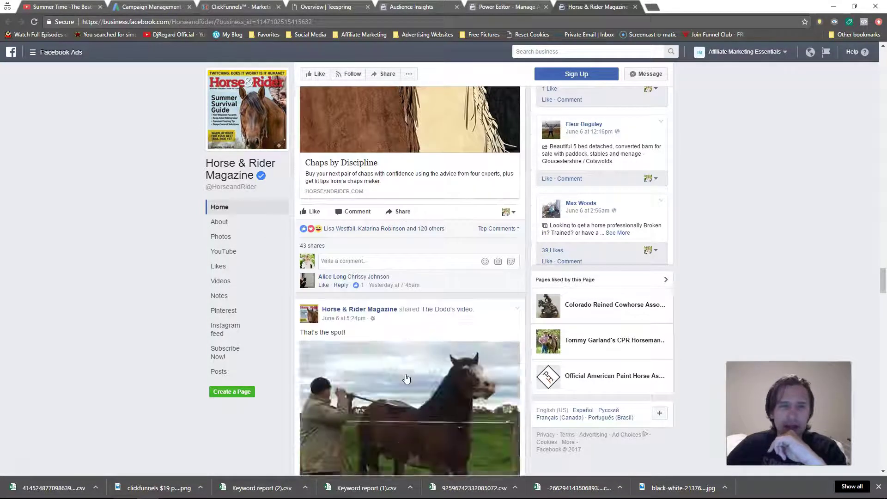
pyautogui.scroll(-5, 406, 376)
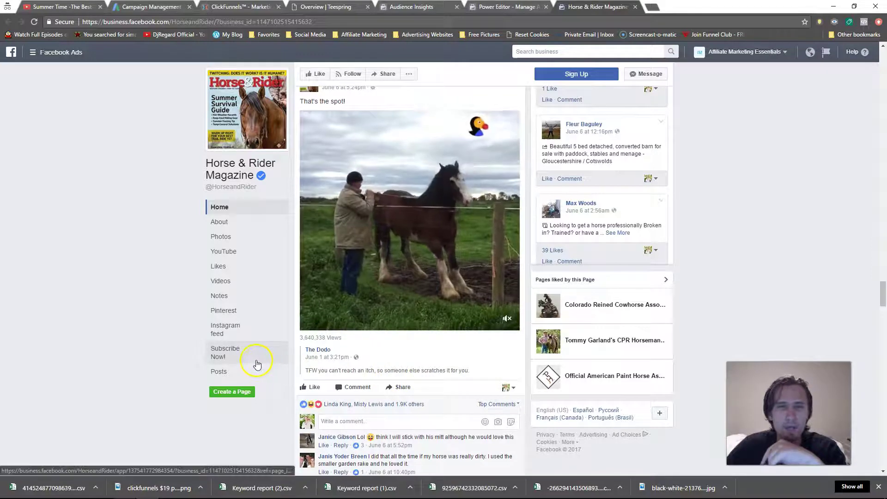
pyautogui.scroll(-5, 258, 361)
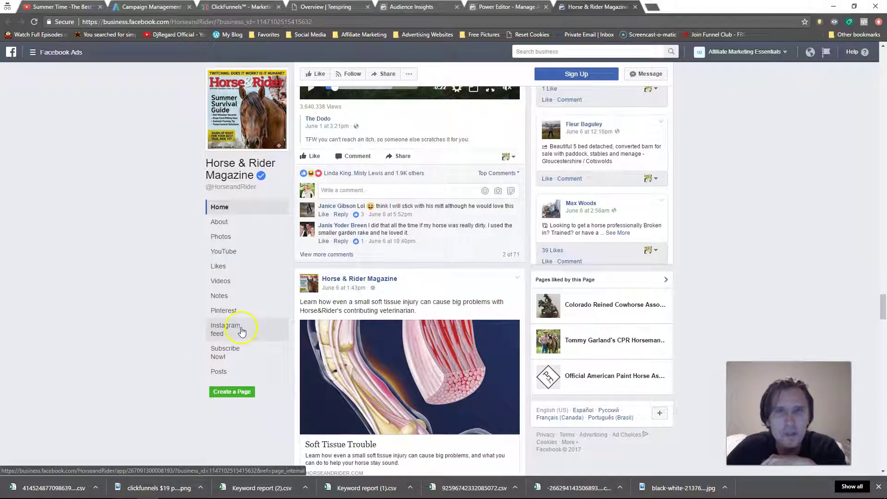
pyautogui.scroll(-8, 243, 328)
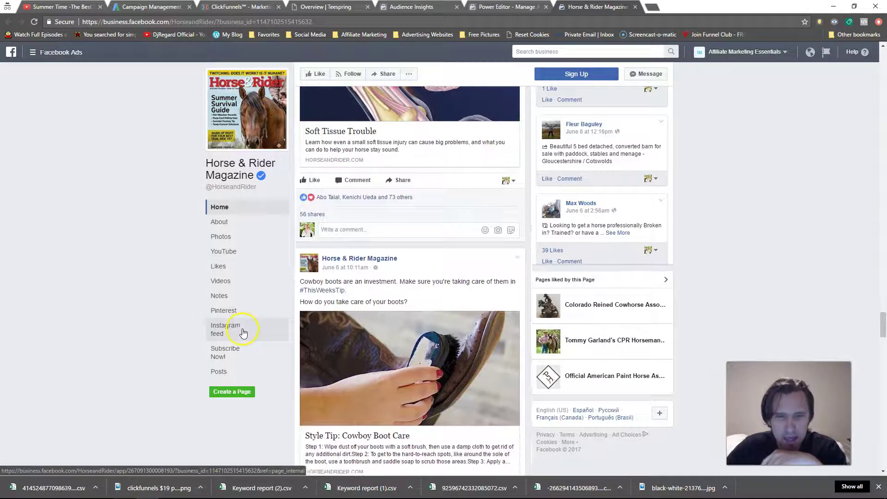
pyautogui.scroll(-6, 242, 328)
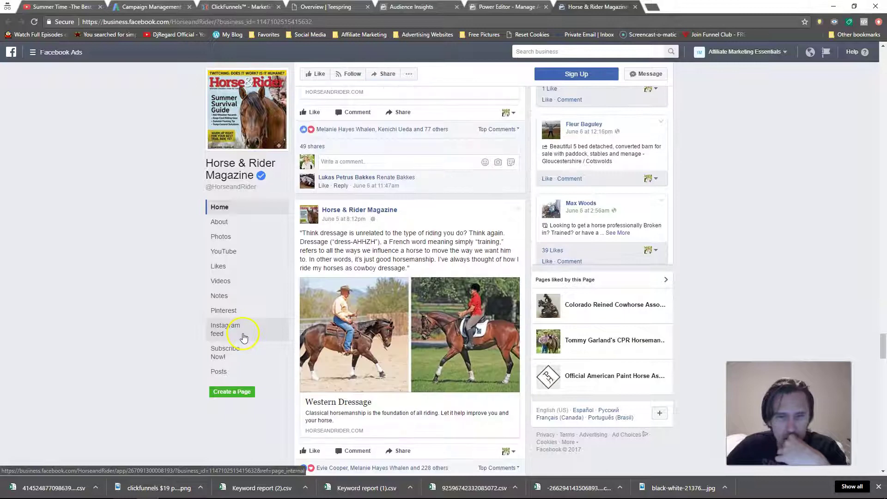
pyautogui.scroll(5, 287, 326)
pyautogui.scroll(2, 287, 326)
pyautogui.moveTo(883, 335); pyautogui.dragTo(879, 45)
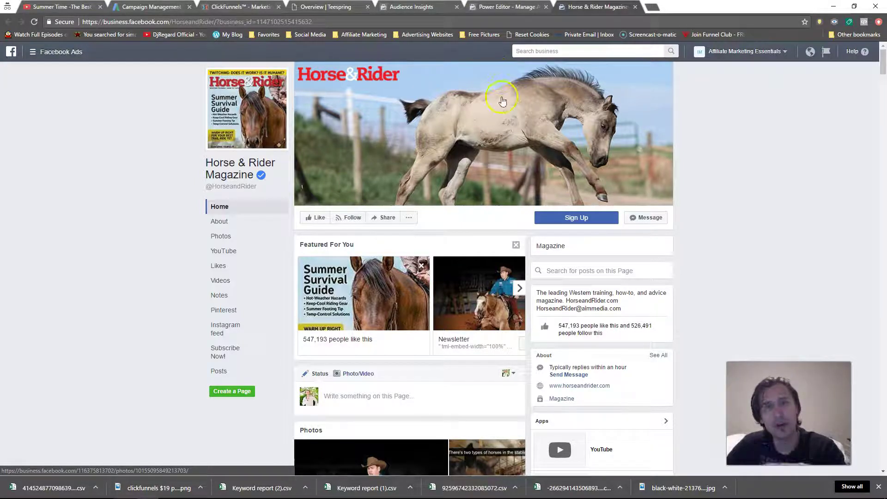
# Close the Horse & Rider Magazine page and check the Horse & Rider audience's age and gender demographics in Audience Insights
pyautogui.click(635, 8)
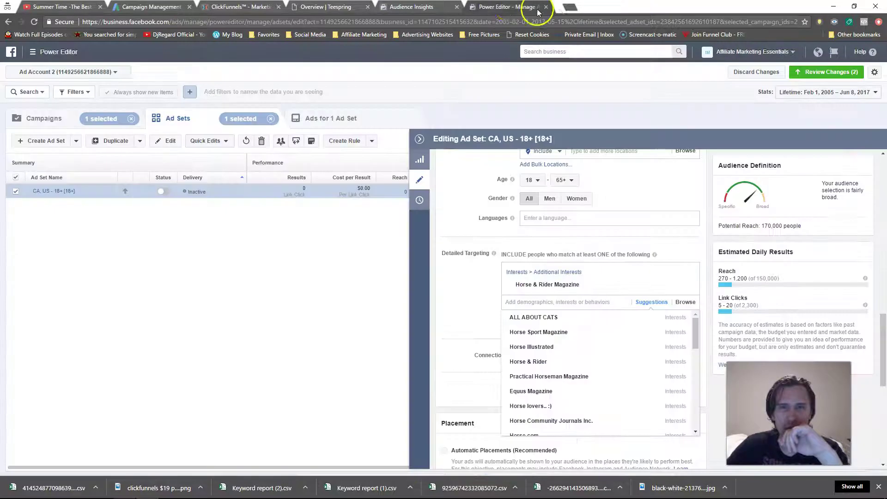
pyautogui.click(412, 8)
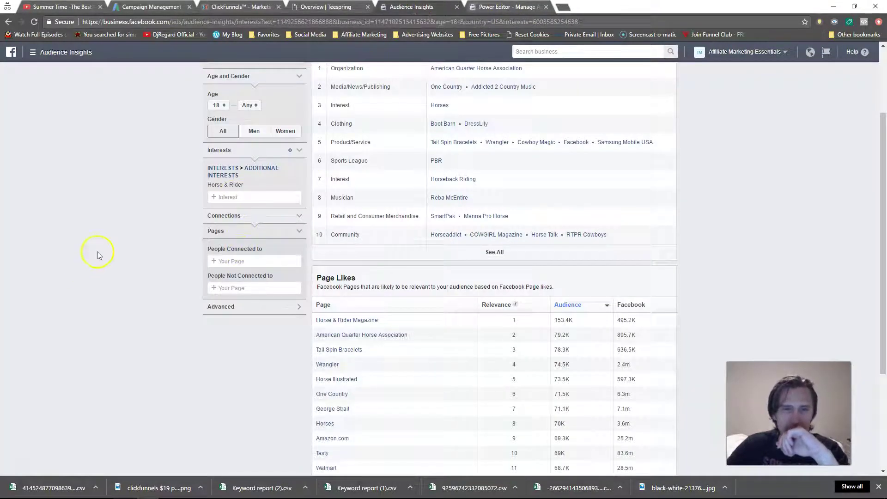
pyautogui.scroll(2, 271, 225)
pyautogui.click(342, 126)
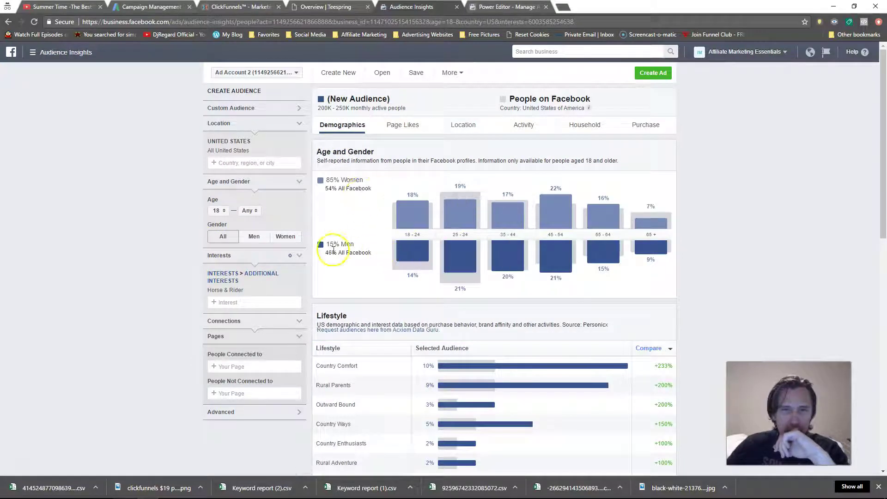
# Restrict the Horse & Rider audience to women with a minimum age of 25
pyautogui.click(287, 238)
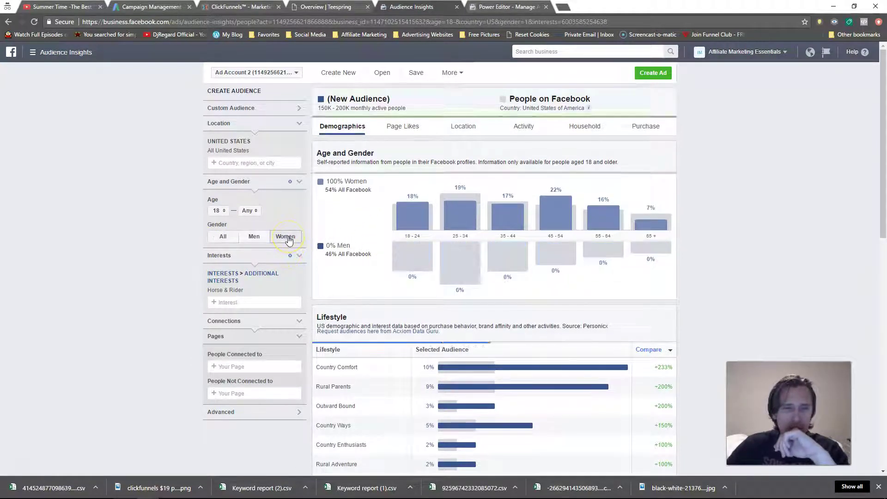
pyautogui.click(225, 214)
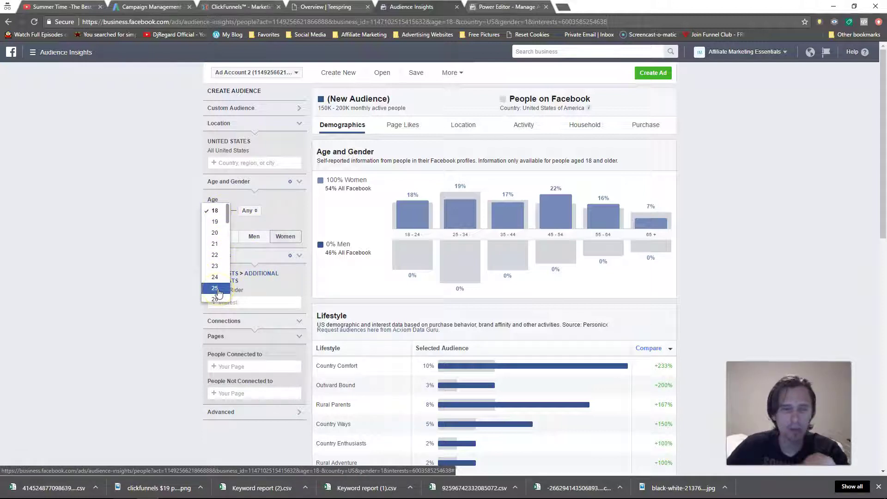
pyautogui.click(218, 292)
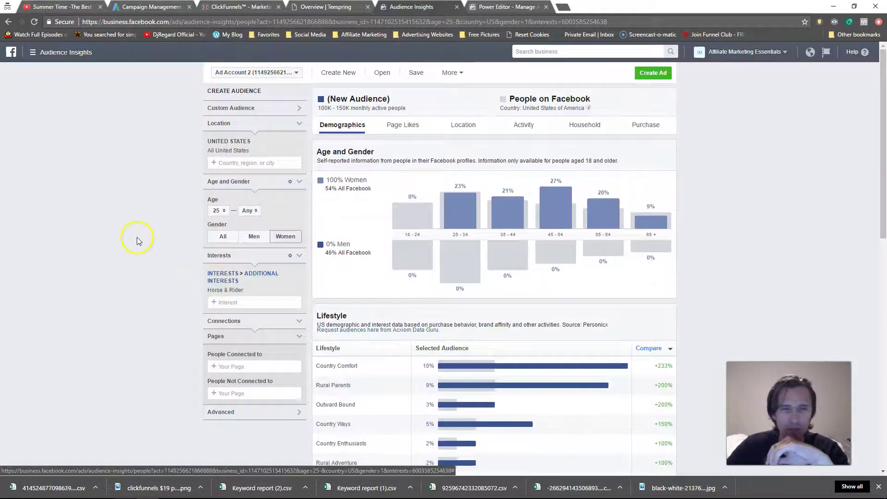
pyautogui.click(416, 72)
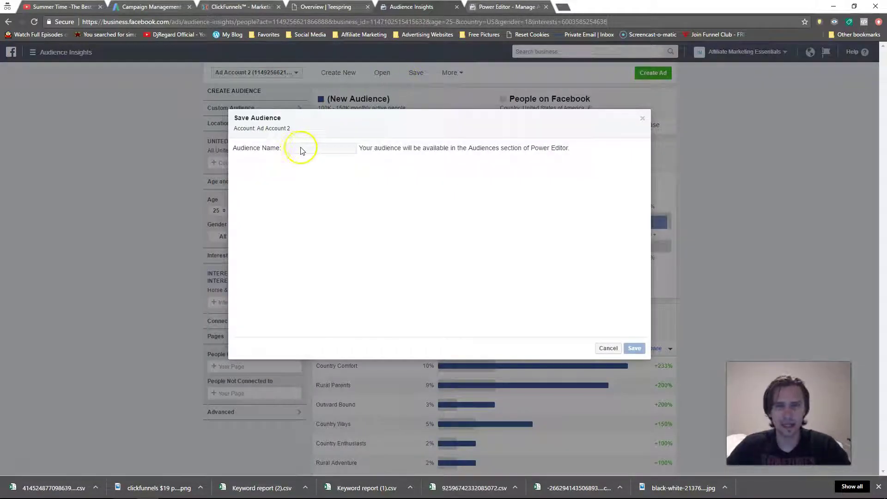
pyautogui.click(642, 119)
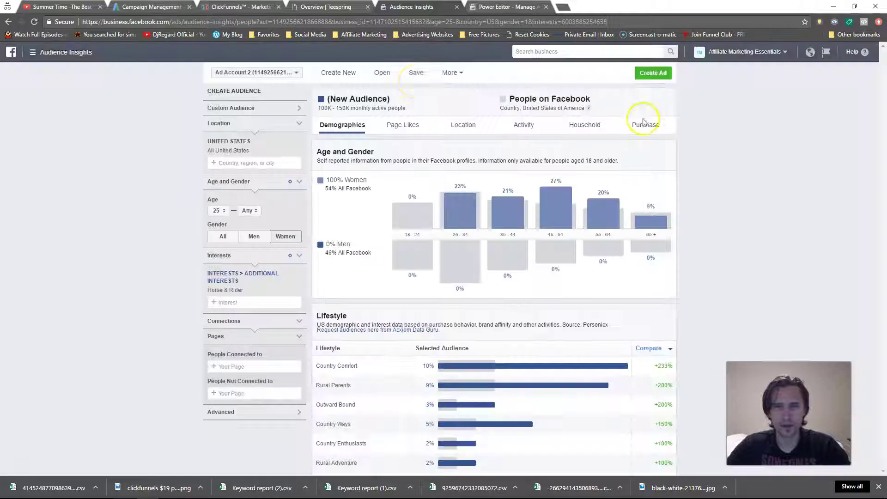
pyautogui.click(416, 73)
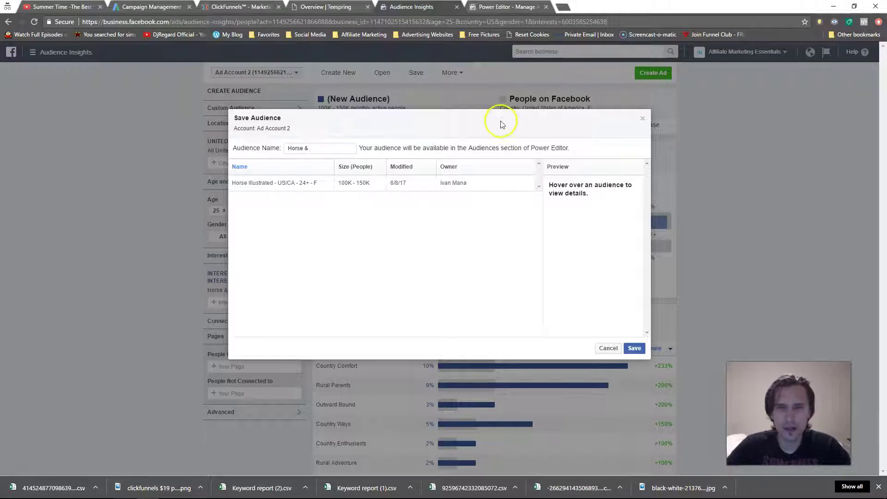
pyautogui.click(608, 348)
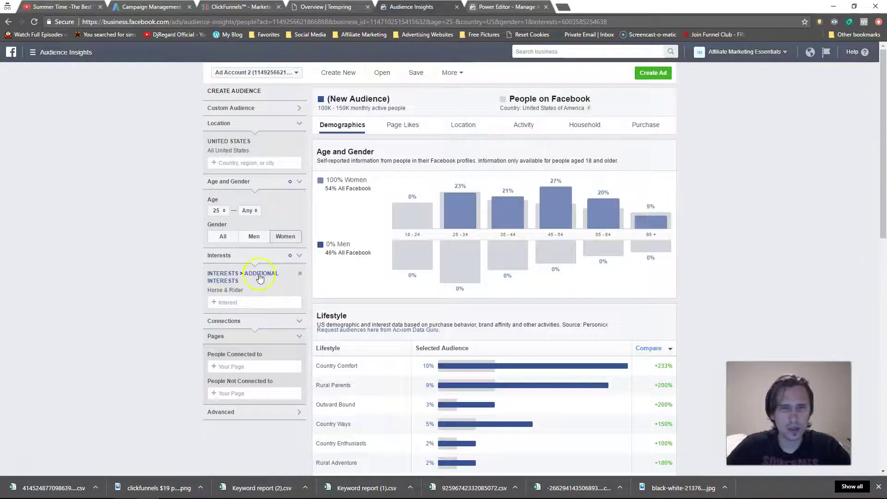
# Save the audience under the name "Horse & Rider - US - F - 25+"
pyautogui.click(415, 73)
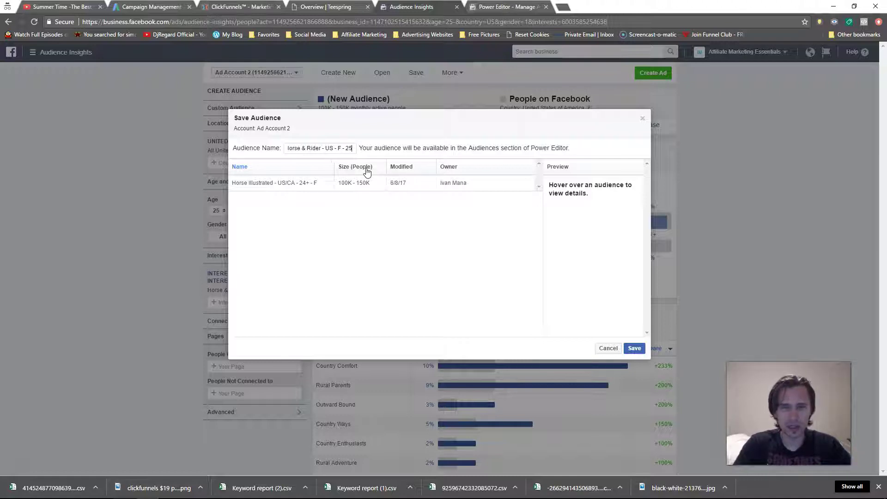
pyautogui.click(634, 348)
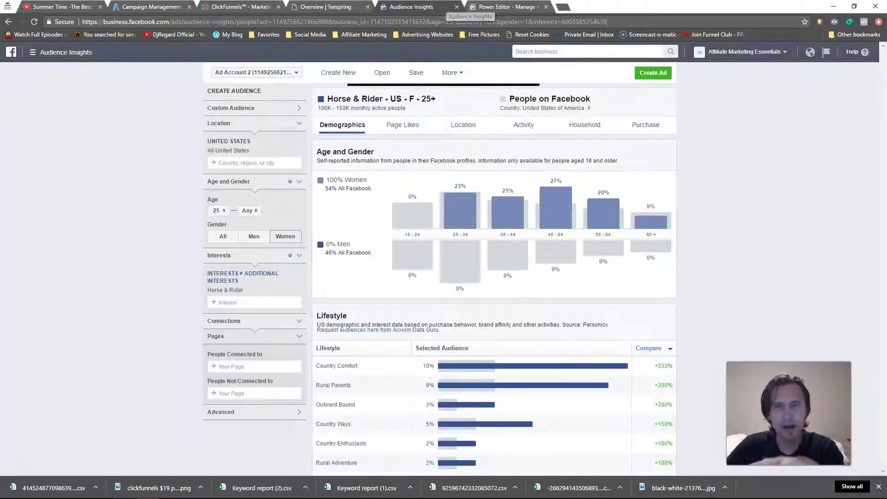
# Switch to Power Editor, reload it and dismiss the notice about upcoming changes
pyautogui.click(506, 7)
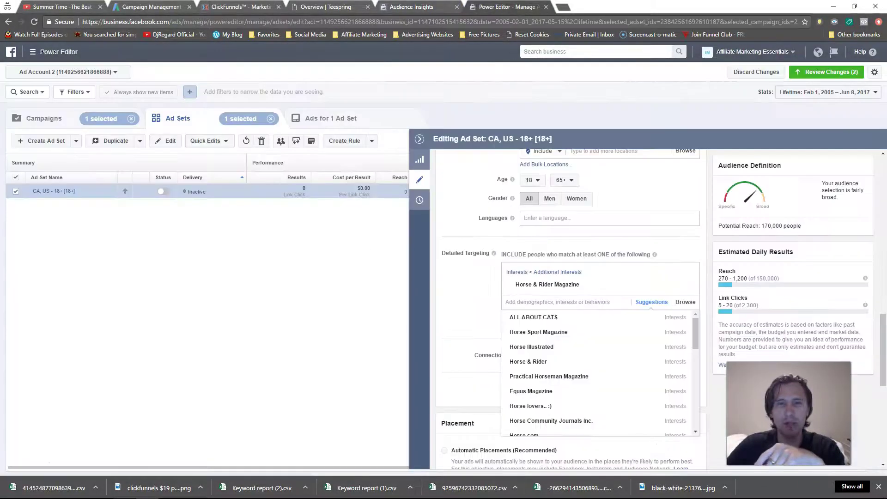
pyautogui.click(481, 297)
pyautogui.click(37, 23)
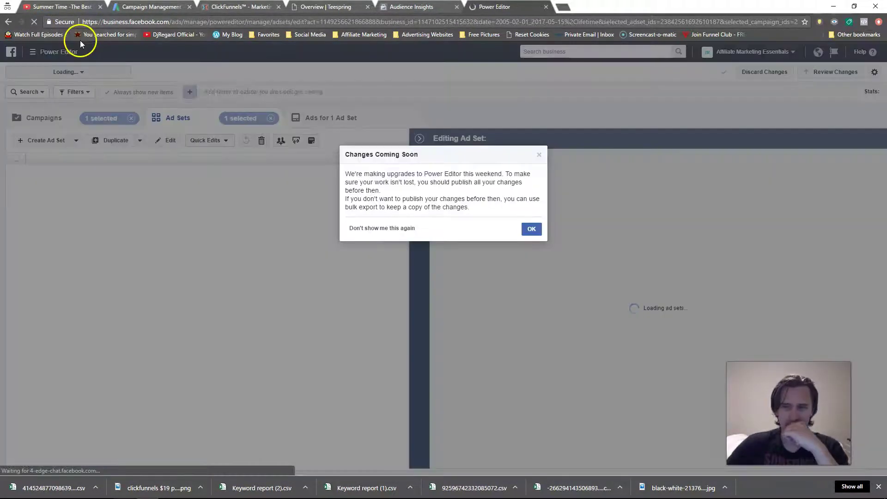
pyautogui.click(539, 154)
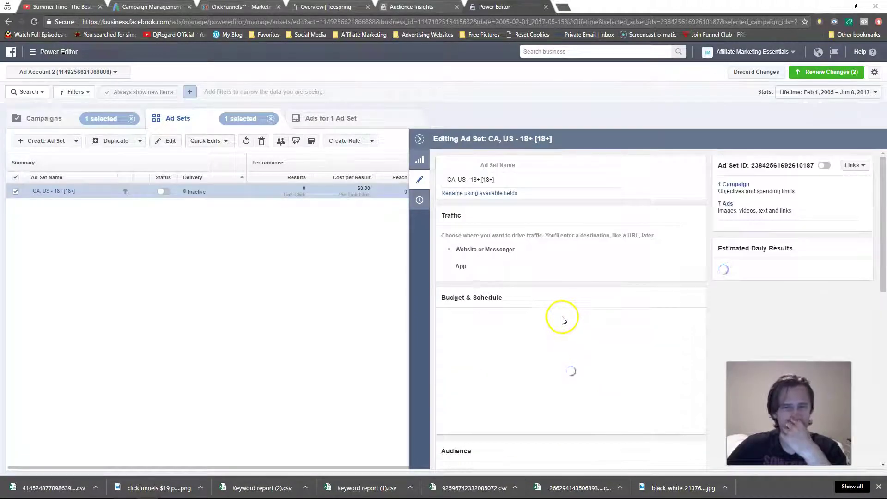
# Apply the saved audience "Horse & Rider - US - F - 25+" to the ad set CA, US - 18+
pyautogui.scroll(-5, 485, 319)
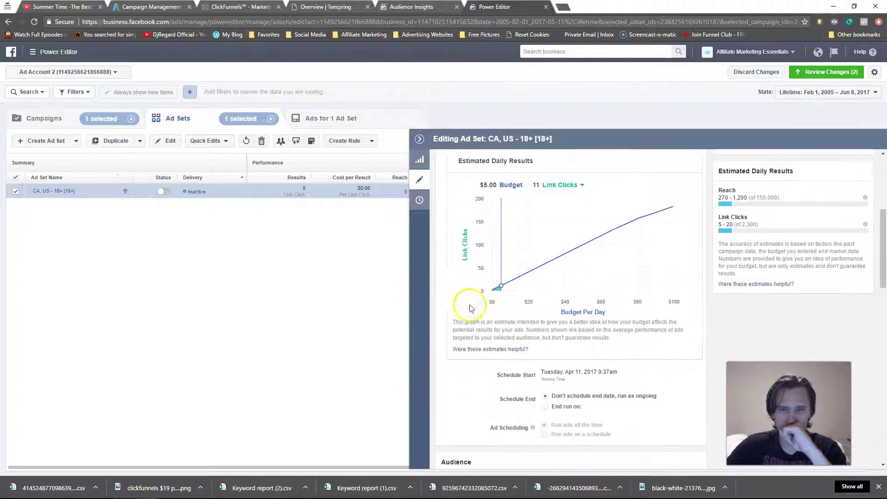
pyautogui.scroll(-7, 512, 370)
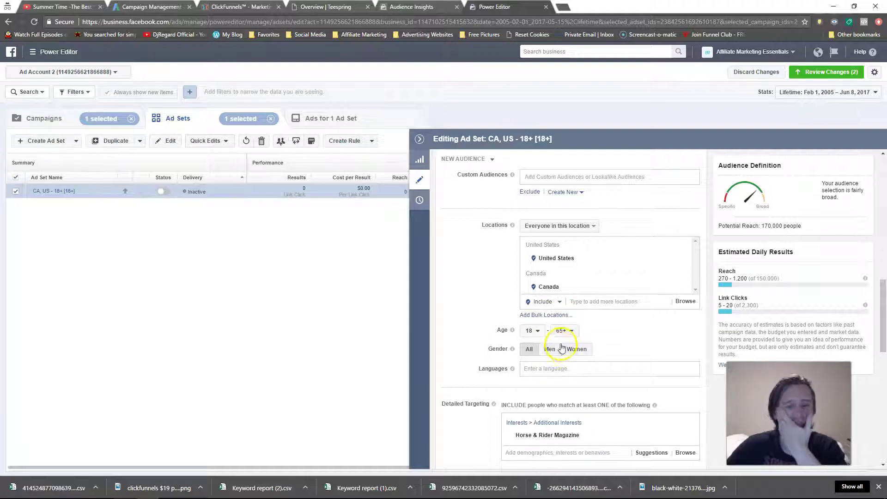
pyautogui.scroll(2, 508, 231)
pyautogui.click(493, 237)
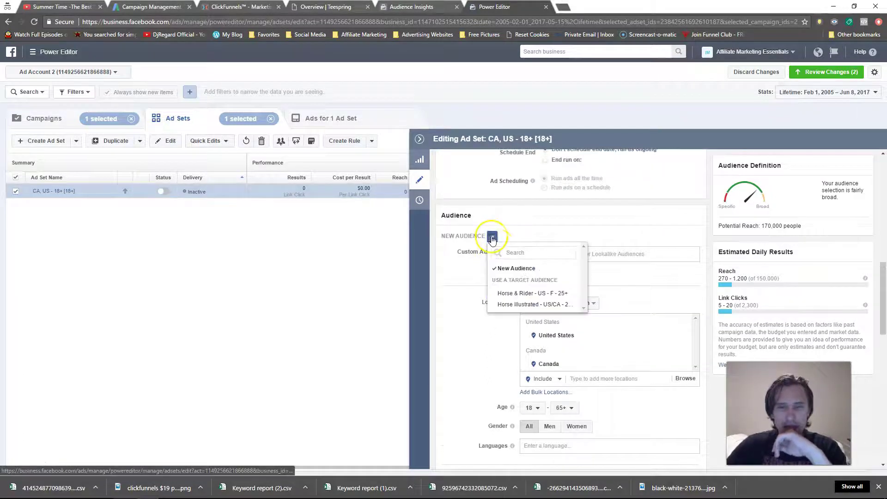
pyautogui.click(510, 293)
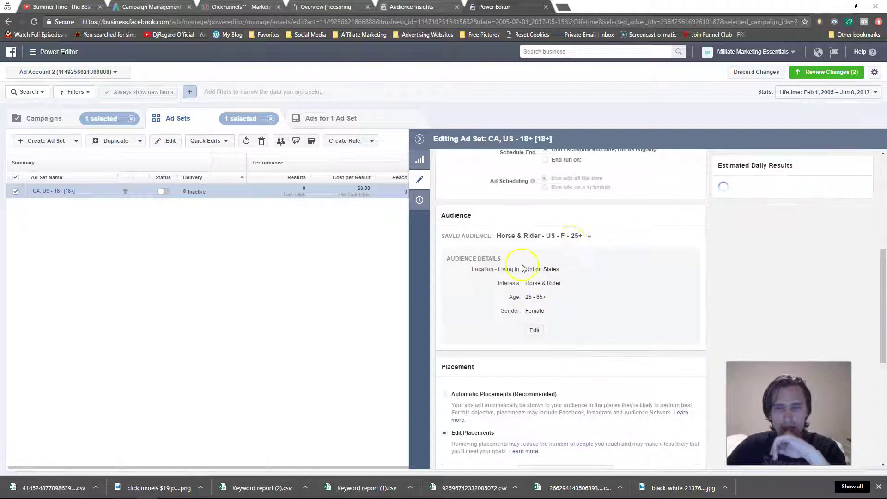
# Review the ad set's applied audience details, the interest test list in Notepad, and the ad set's budget, schedule and placement settings
pyautogui.moveTo(528, 269); pyautogui.dragTo(552, 311)
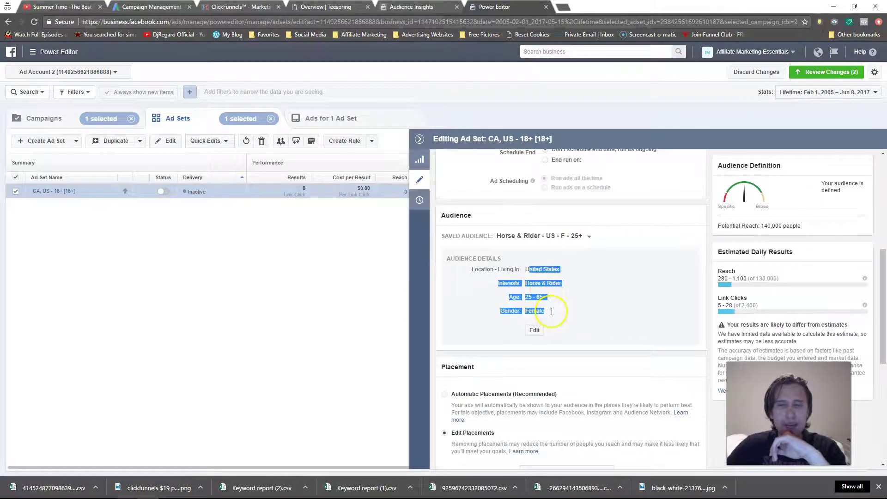
pyautogui.click(580, 306)
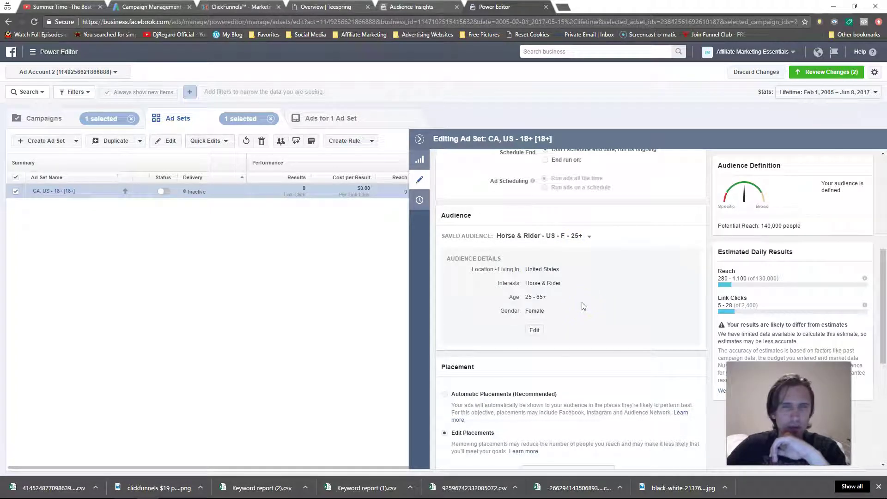
pyautogui.click(128, 490)
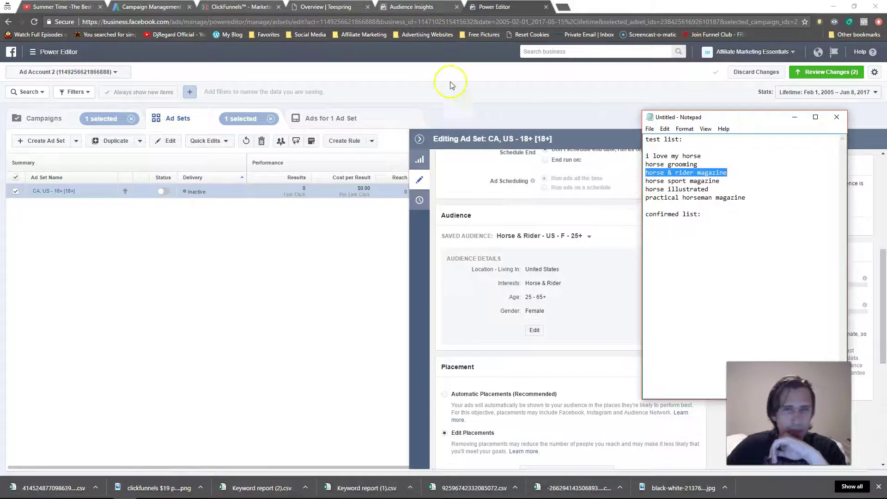
pyautogui.click(525, 296)
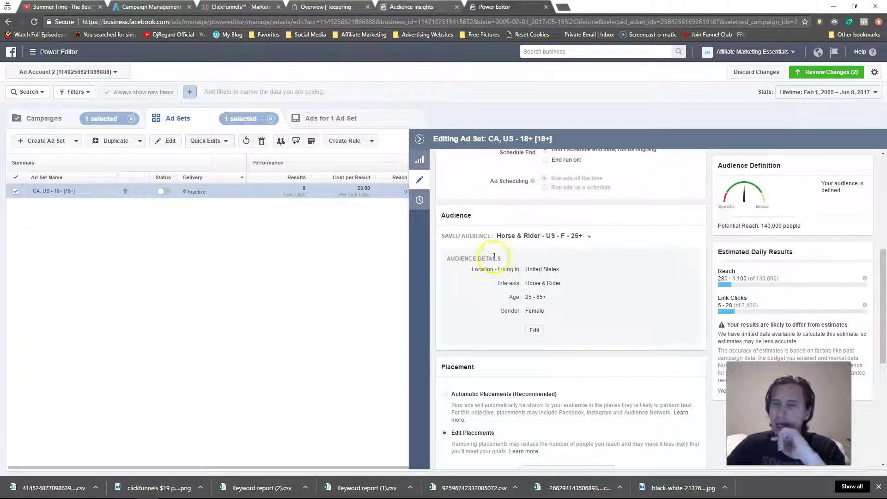
pyautogui.scroll(3, 508, 275)
pyautogui.scroll(3, 509, 278)
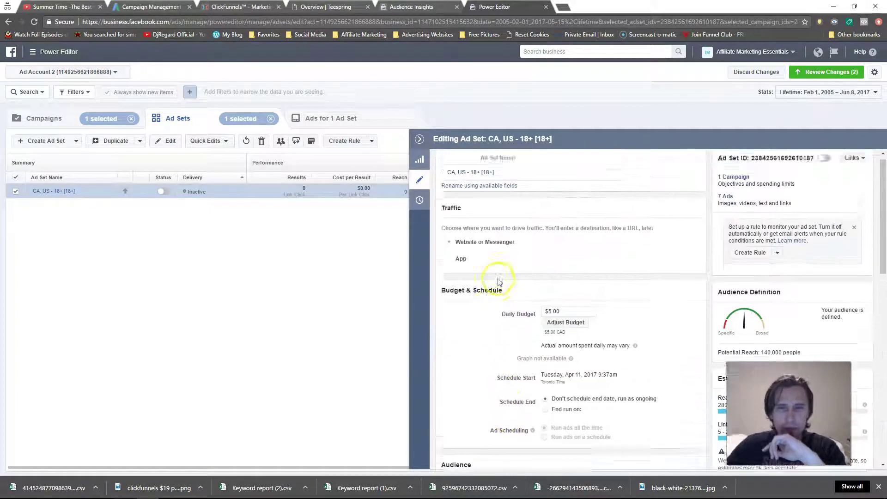
pyautogui.scroll(-9, 518, 277)
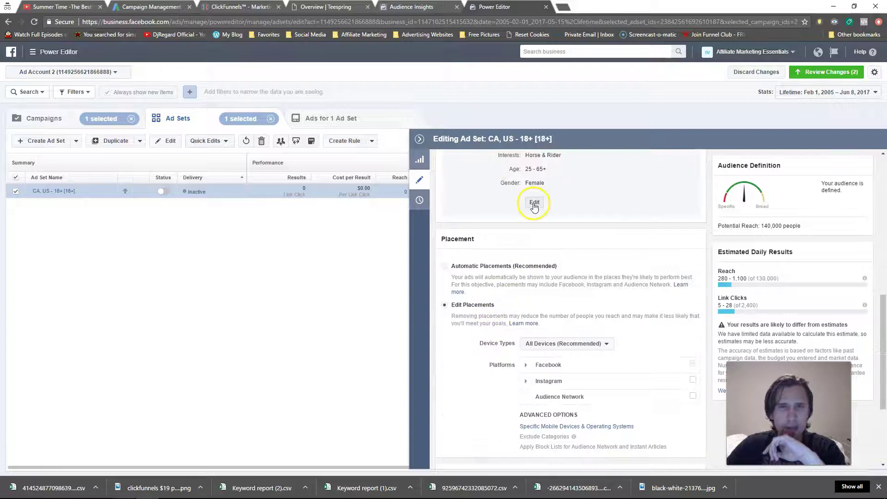
pyautogui.click(535, 204)
pyautogui.scroll(10, 529, 279)
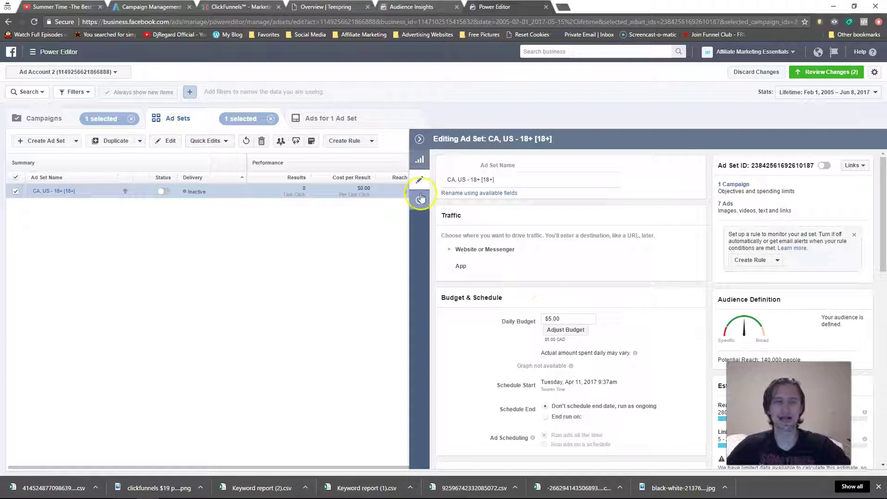
# Switch to Audience Insights and examine the page likes of the Horse & Rider audience, including the pages' relevance ranking
pyautogui.click(403, 6)
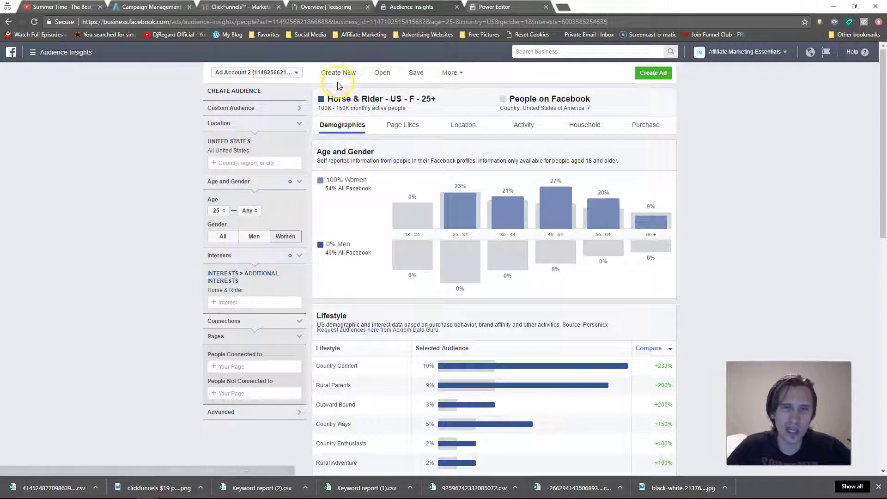
pyautogui.click(416, 130)
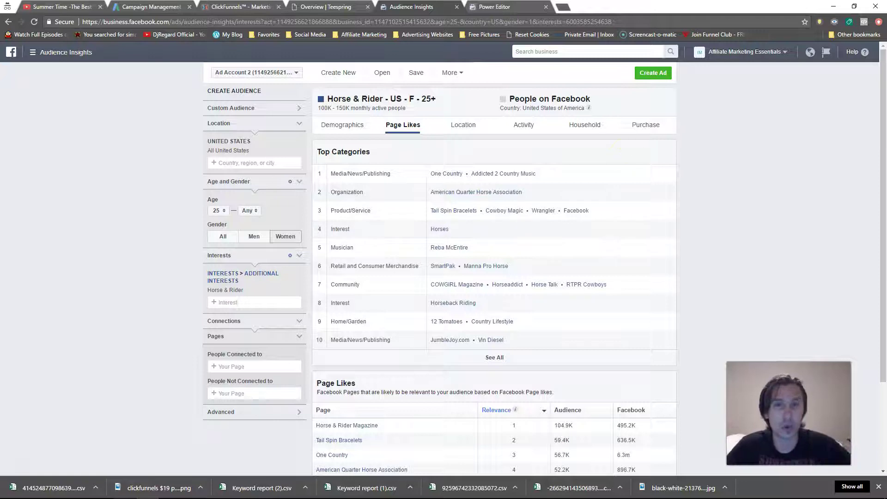
pyautogui.click(494, 6)
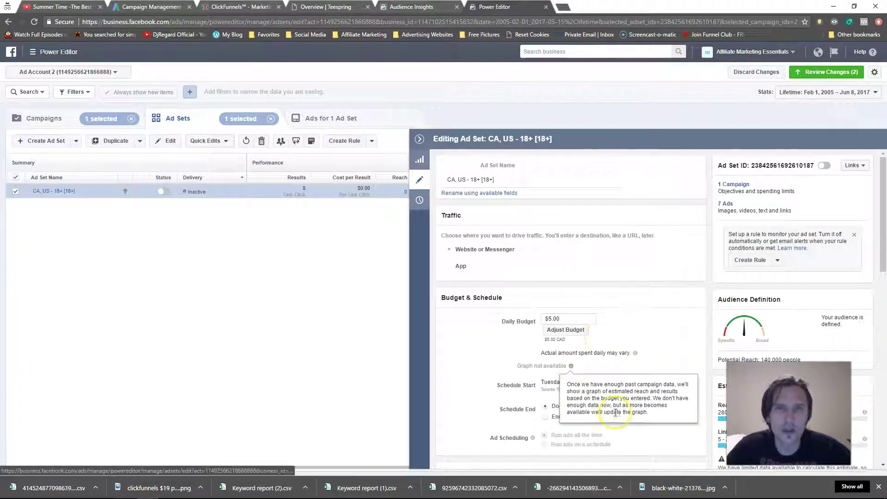
pyautogui.click(411, 7)
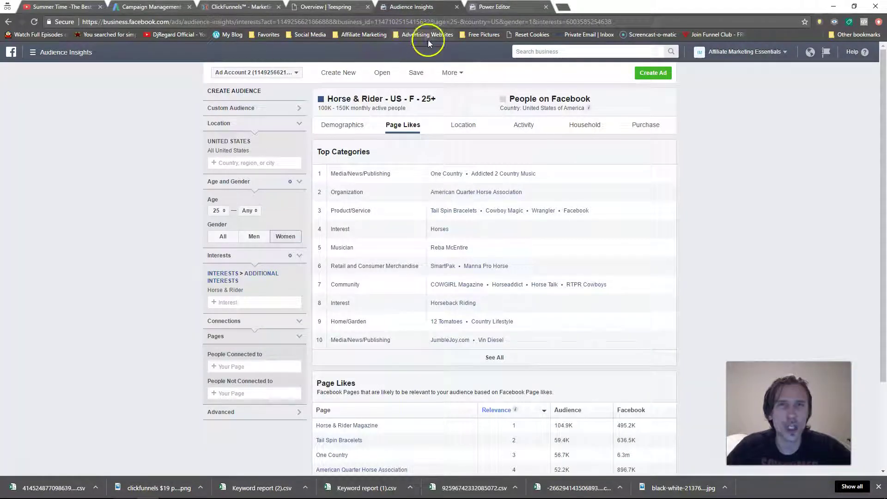
pyautogui.scroll(-3, 590, 411)
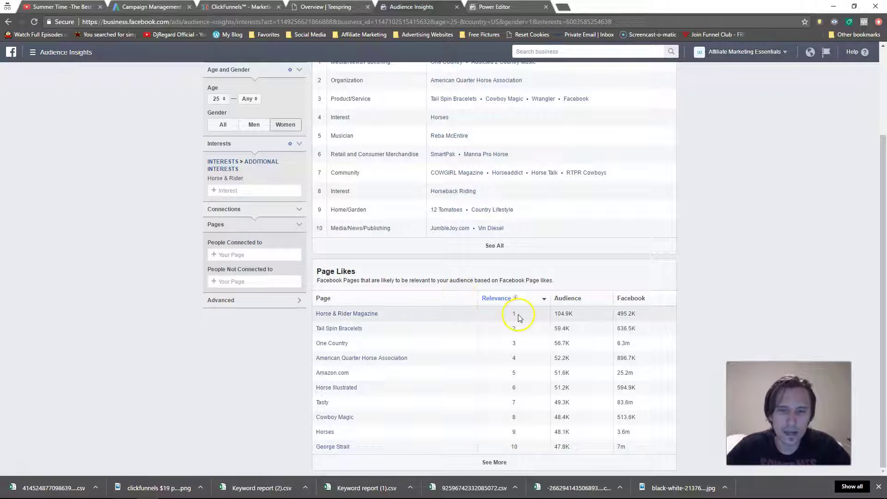
pyautogui.doubleClick(514, 328)
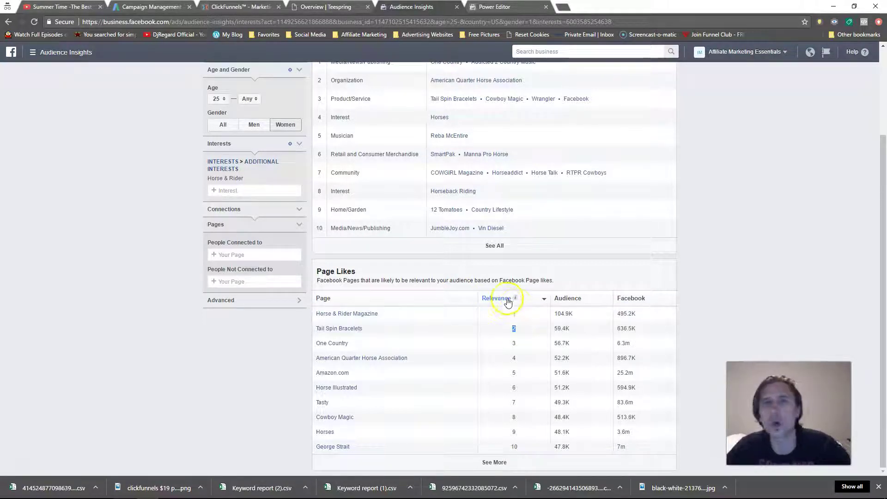
pyautogui.scroll(3, 166, 341)
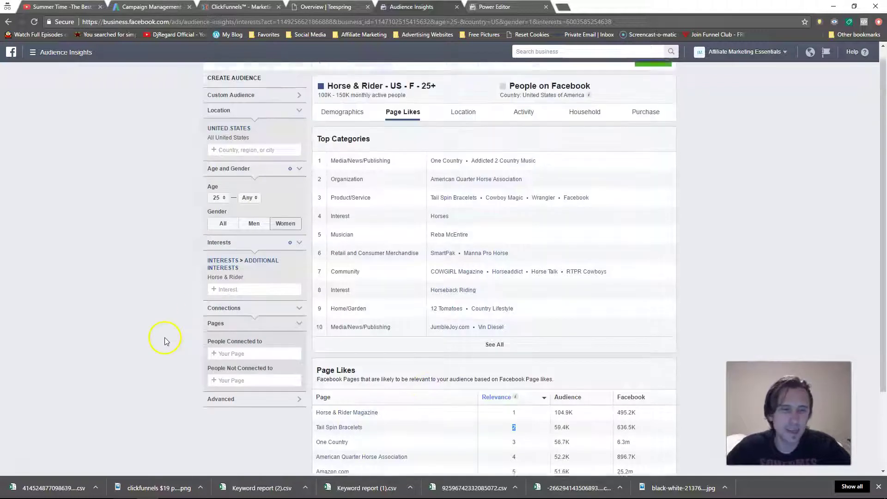